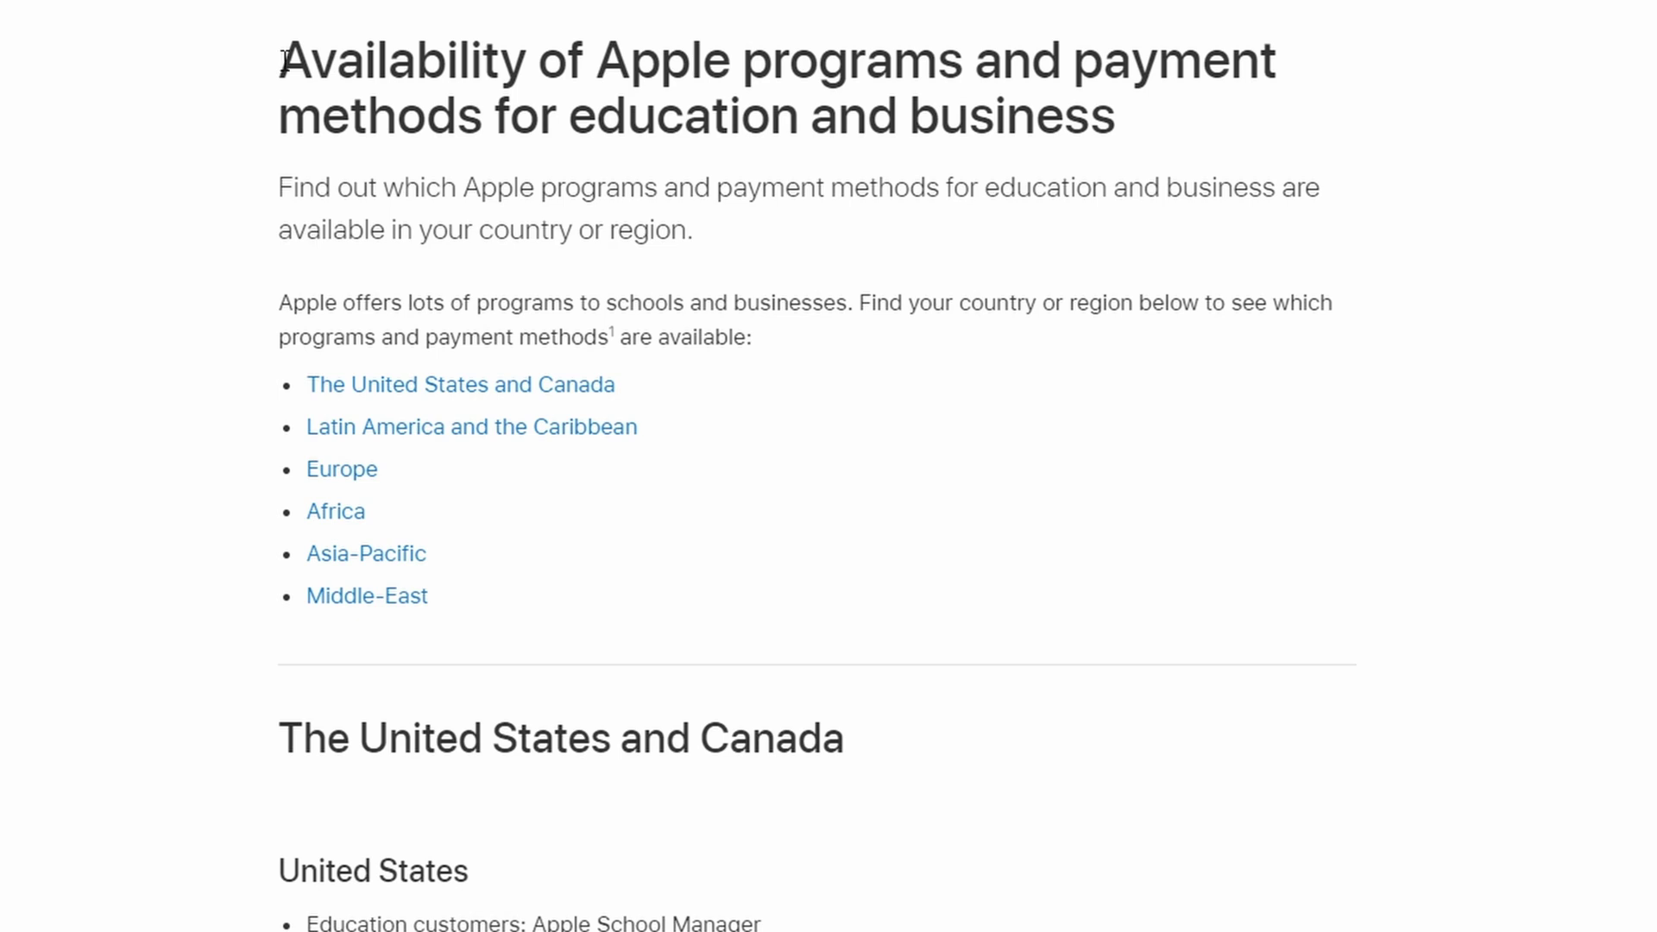
Highlight the regional availability page title, then scroll down to the Organization details requirements table
drag(285, 60, 1107, 67)
click(1162, 135)
scroll(126, 428, down, 2)
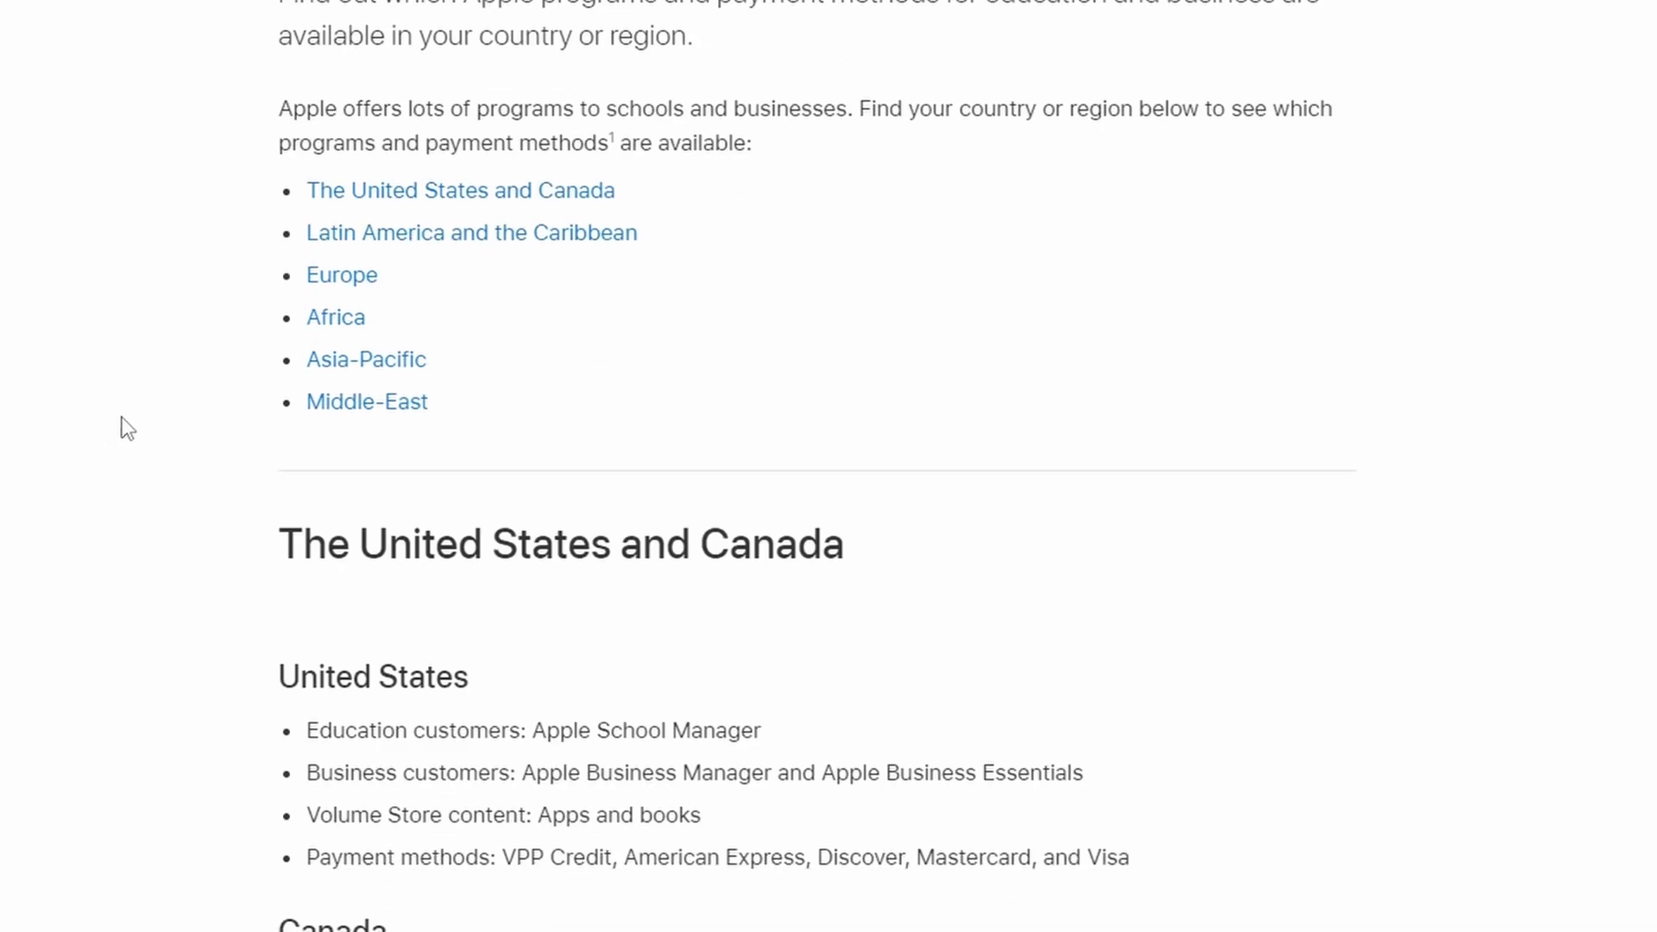
scroll(121, 417, down, 8)
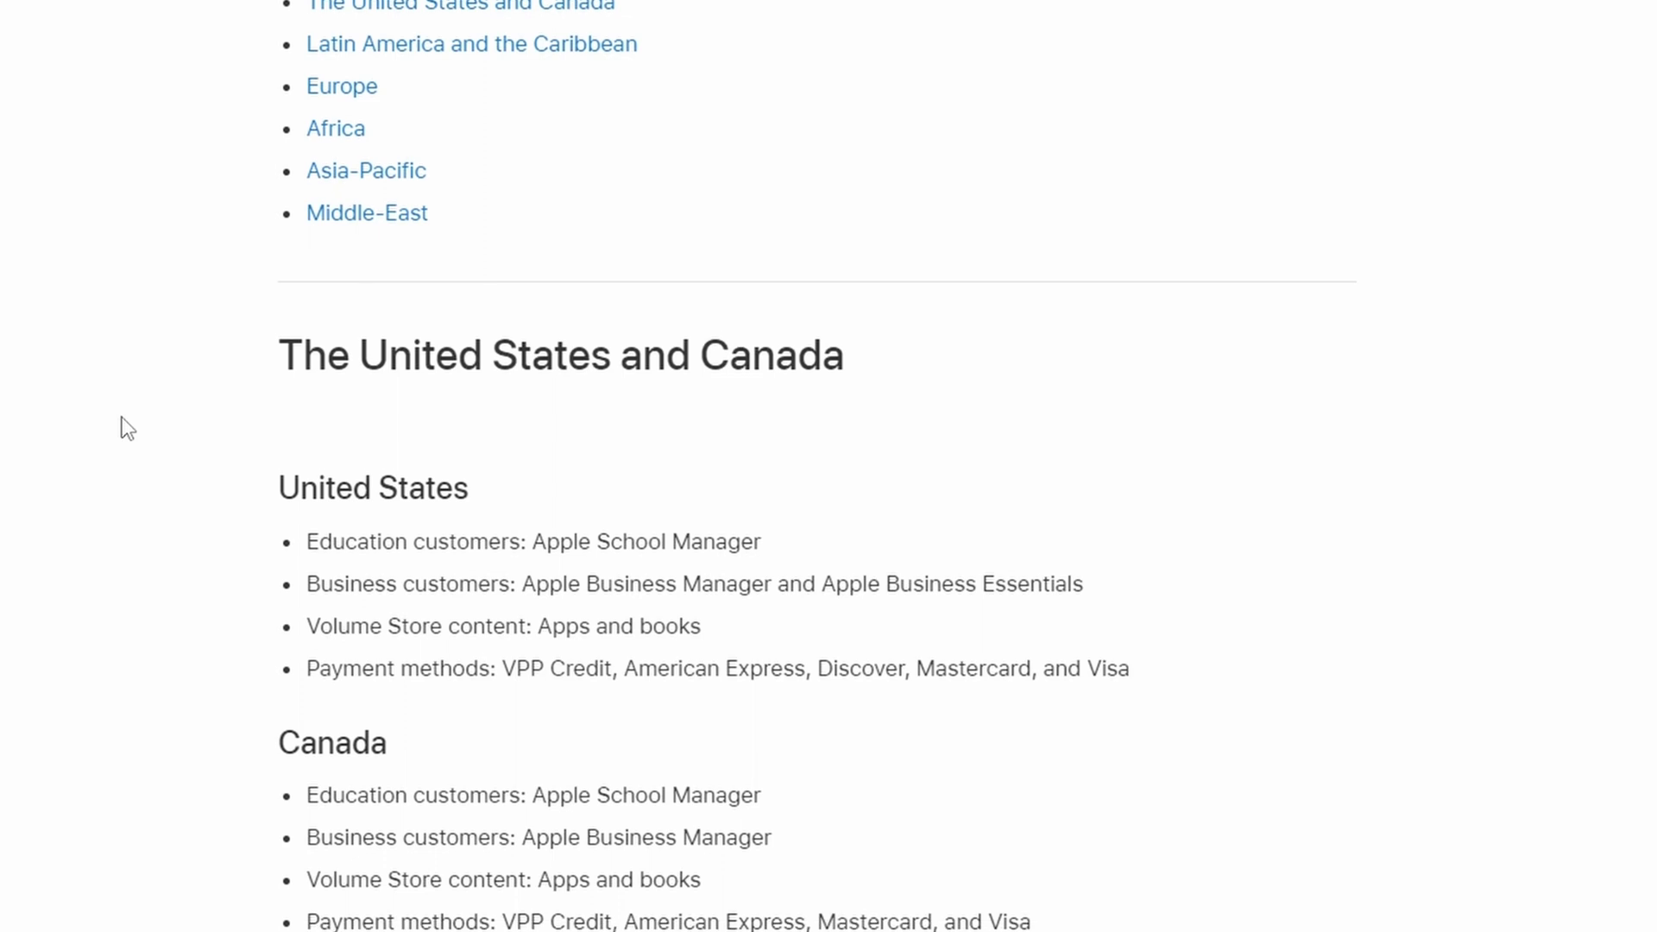
scroll(121, 418, down, 2)
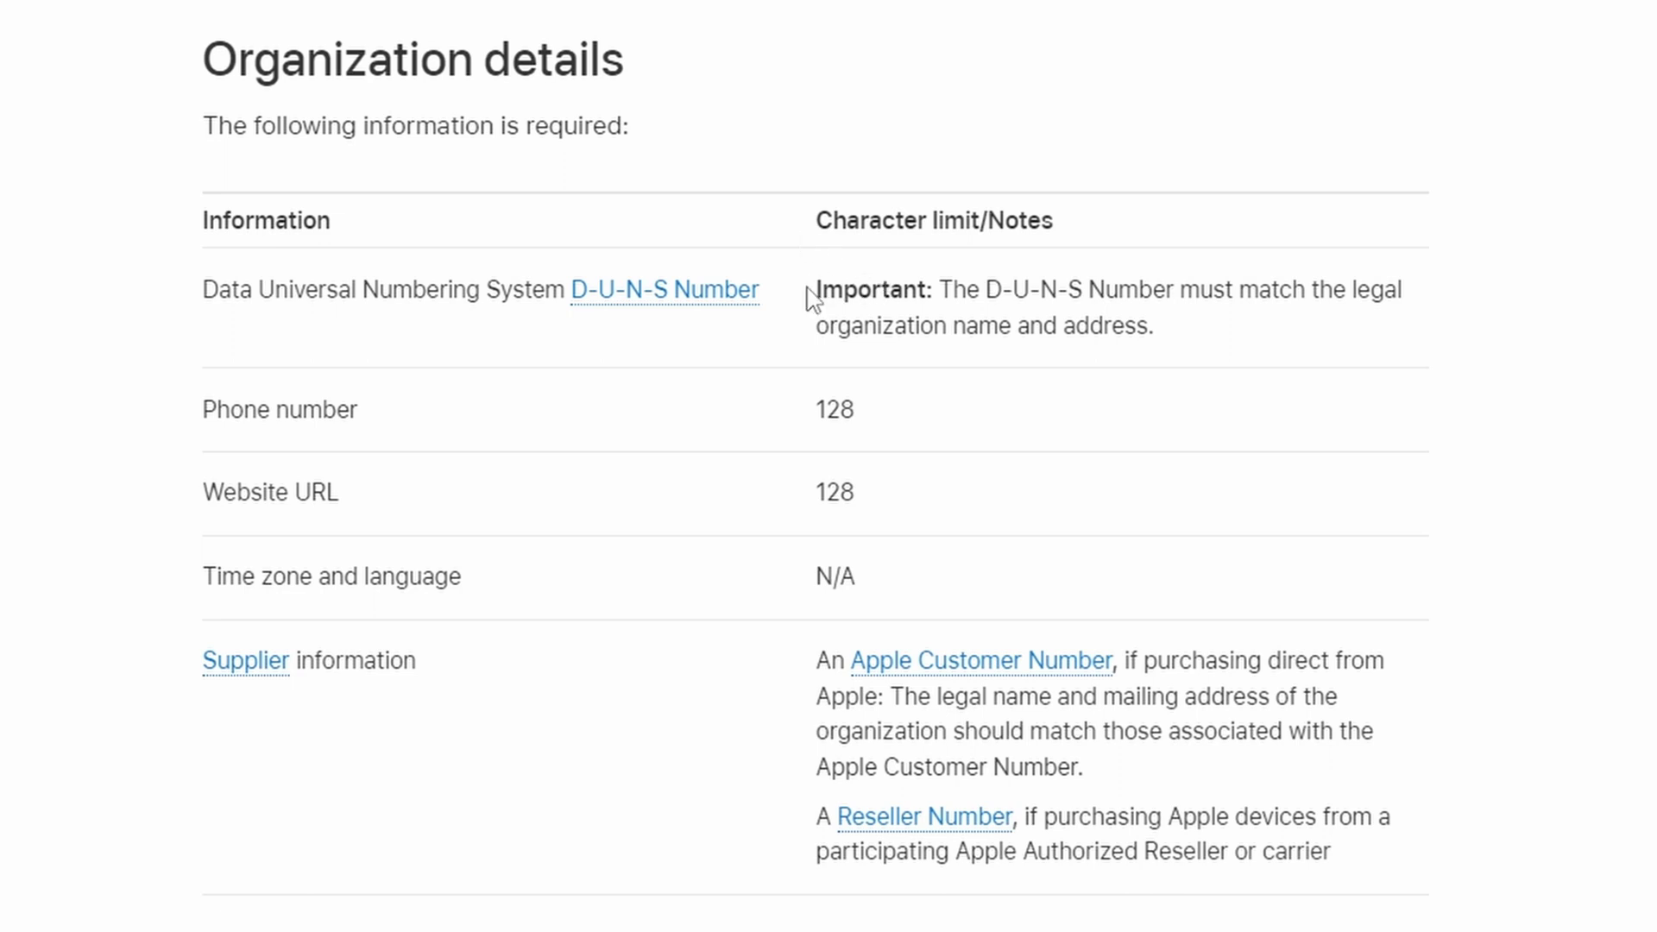
Highlight the D-U-N-S Number note and follow its link to the Dun & Bradstreet site
drag(816, 293, 1180, 288)
click(1276, 337)
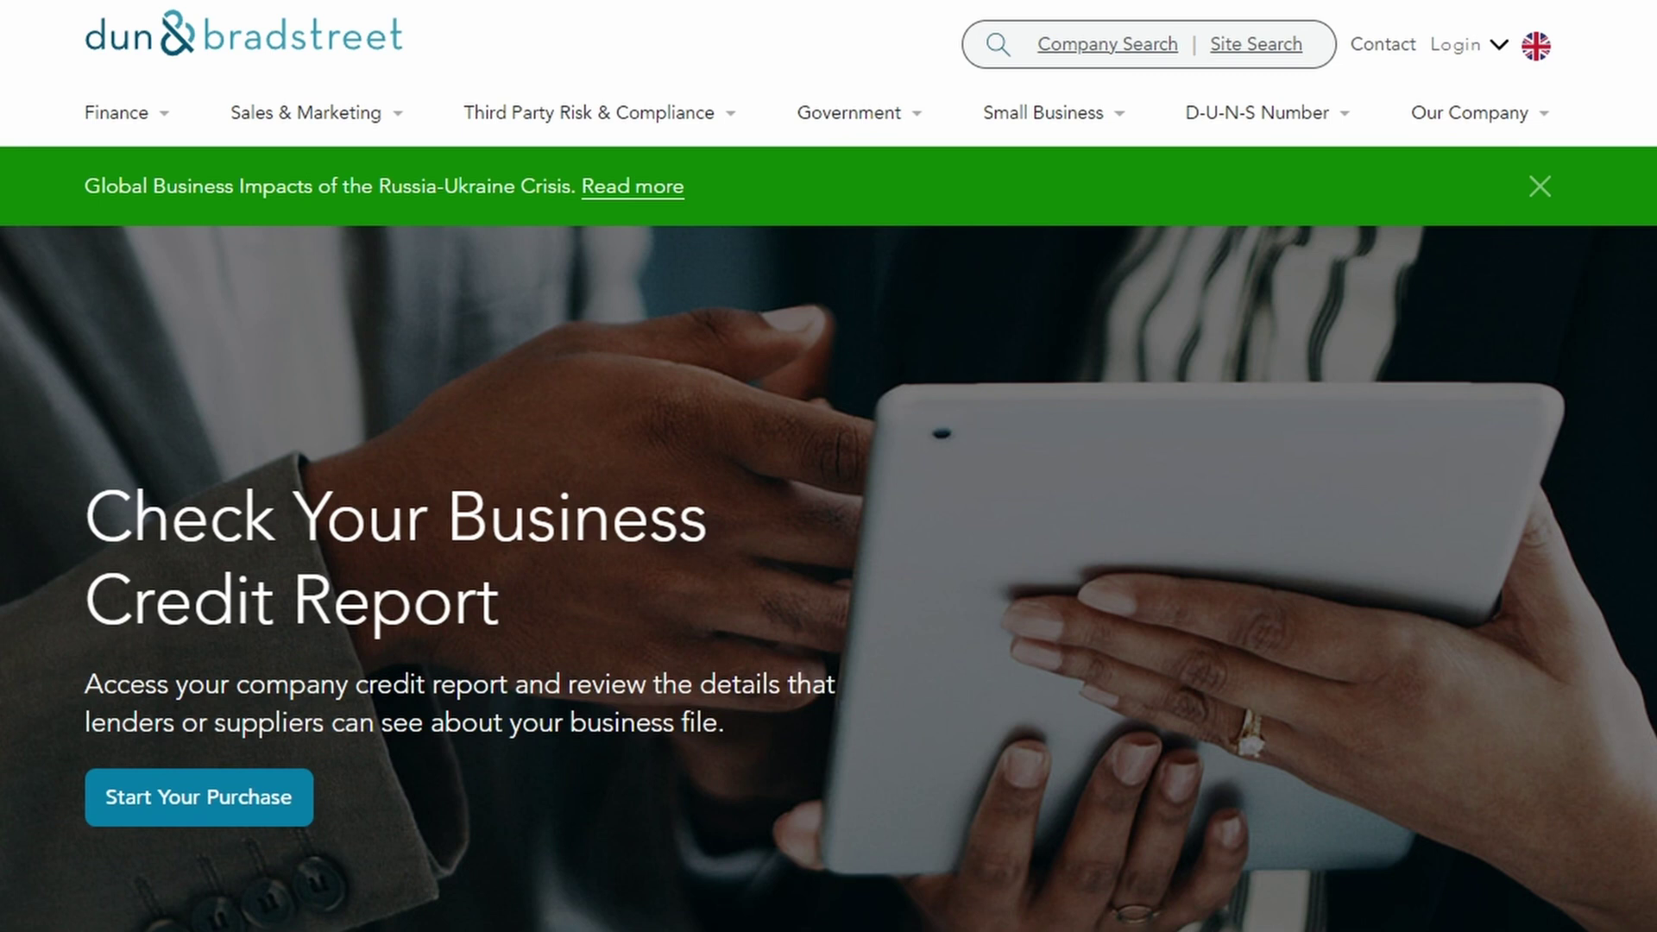
Switch to the UK regional site and open D-U-N-S Number Lookup from the D-U-N-S Number menu
click(1537, 52)
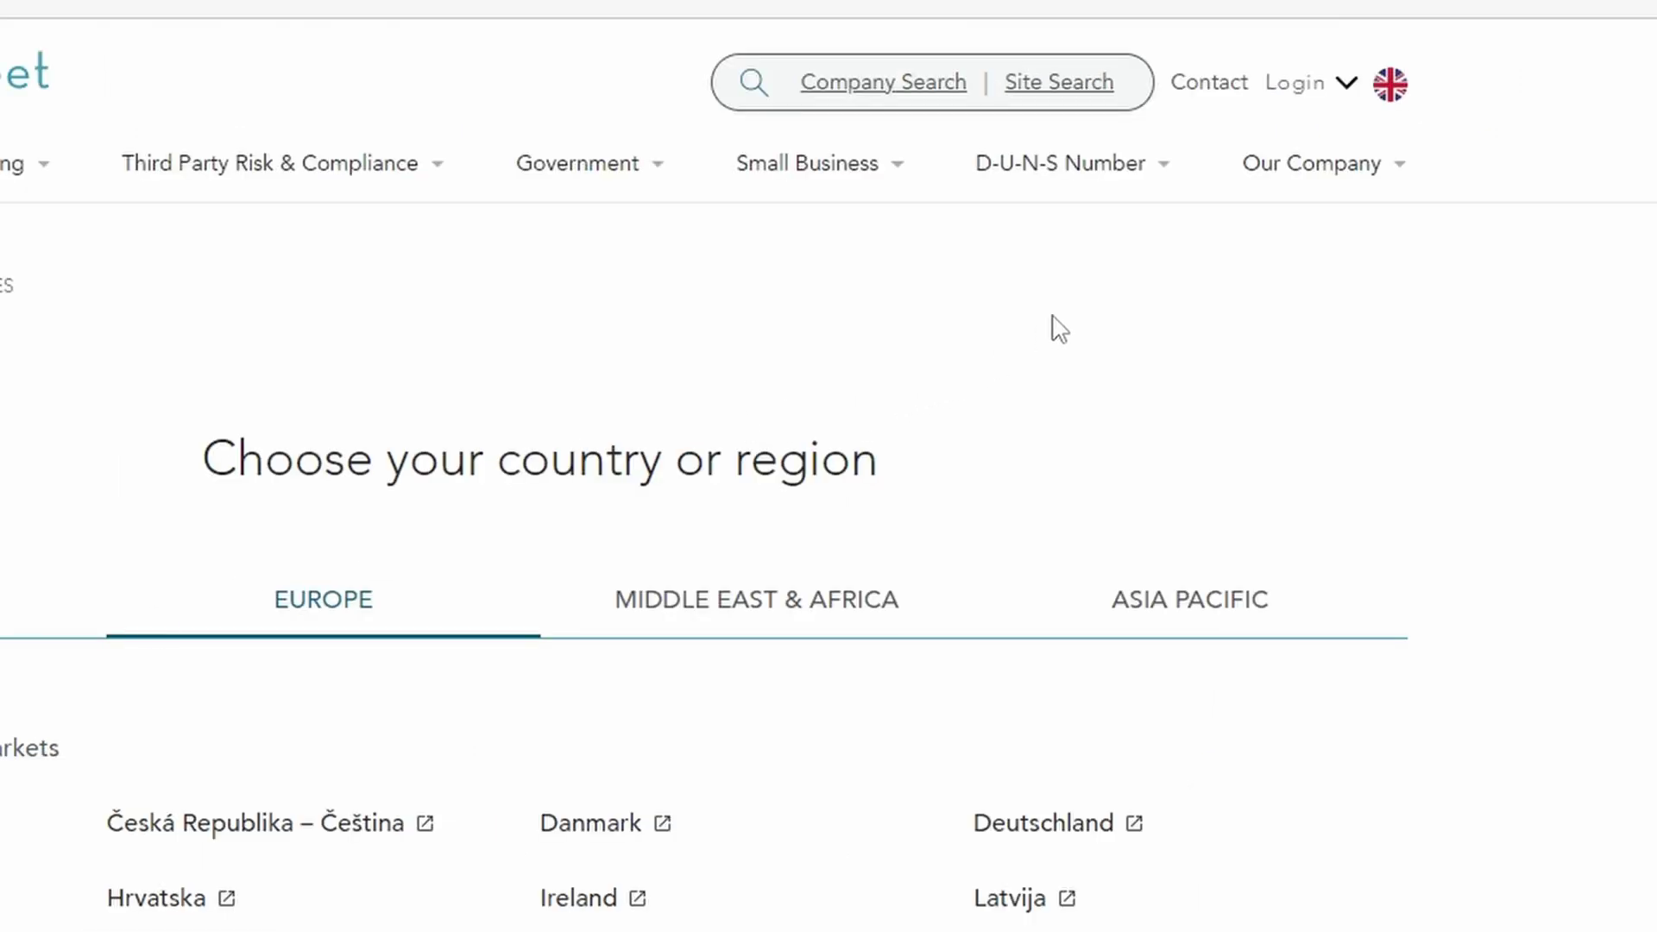
mouse_move(1129, 178)
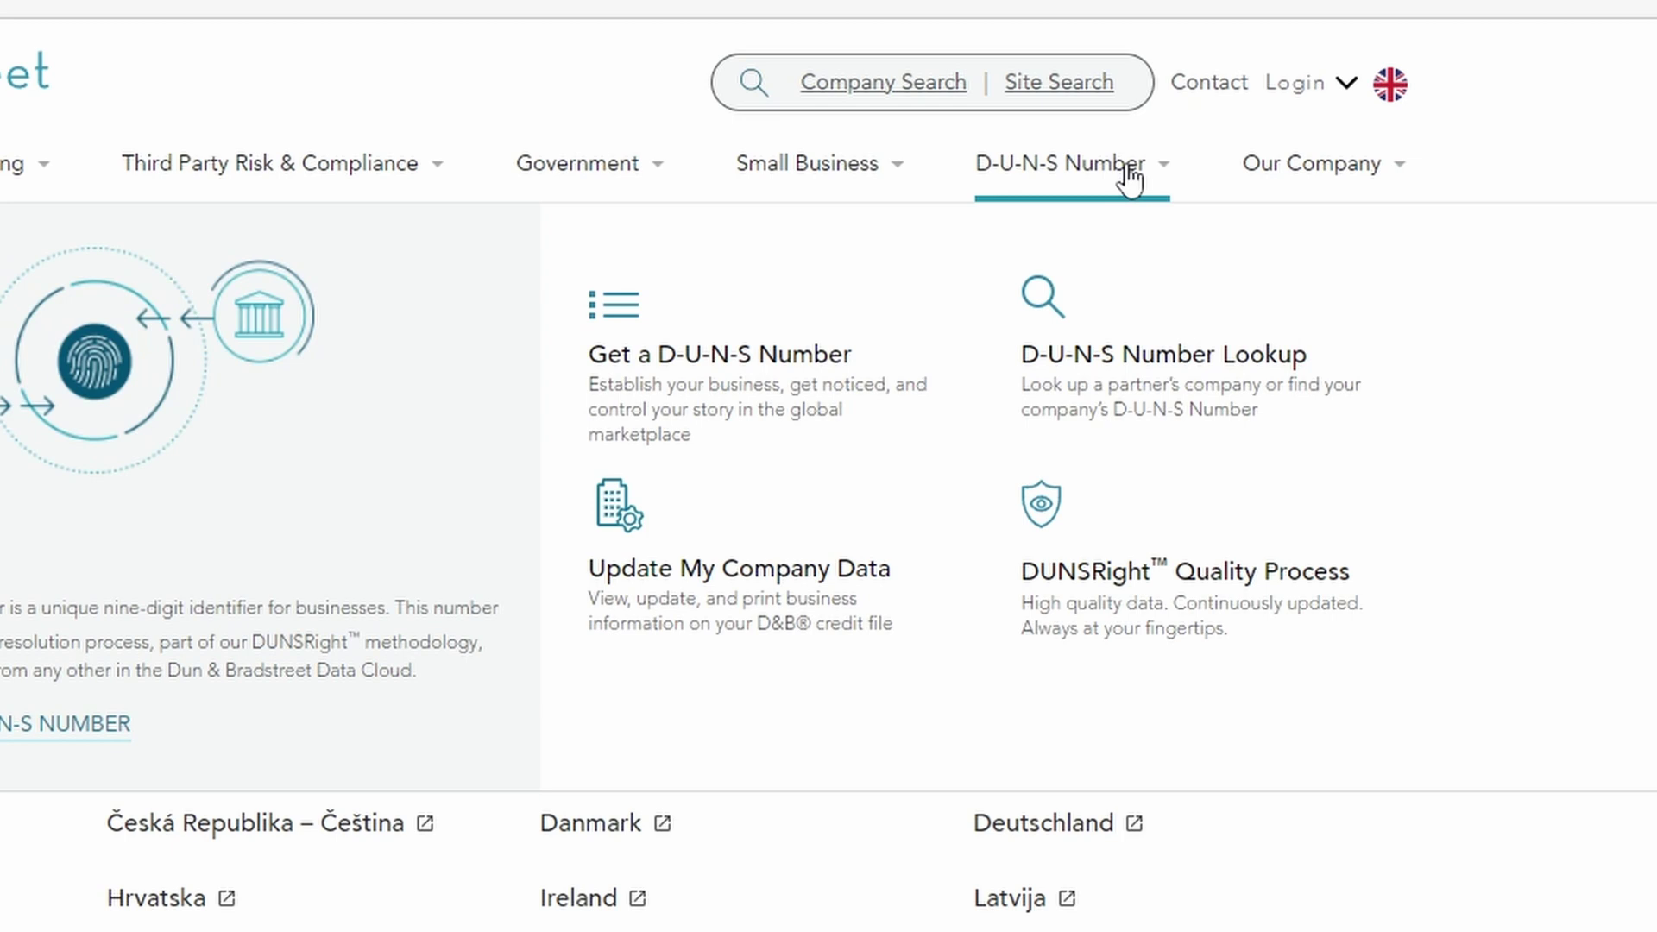
click(1131, 356)
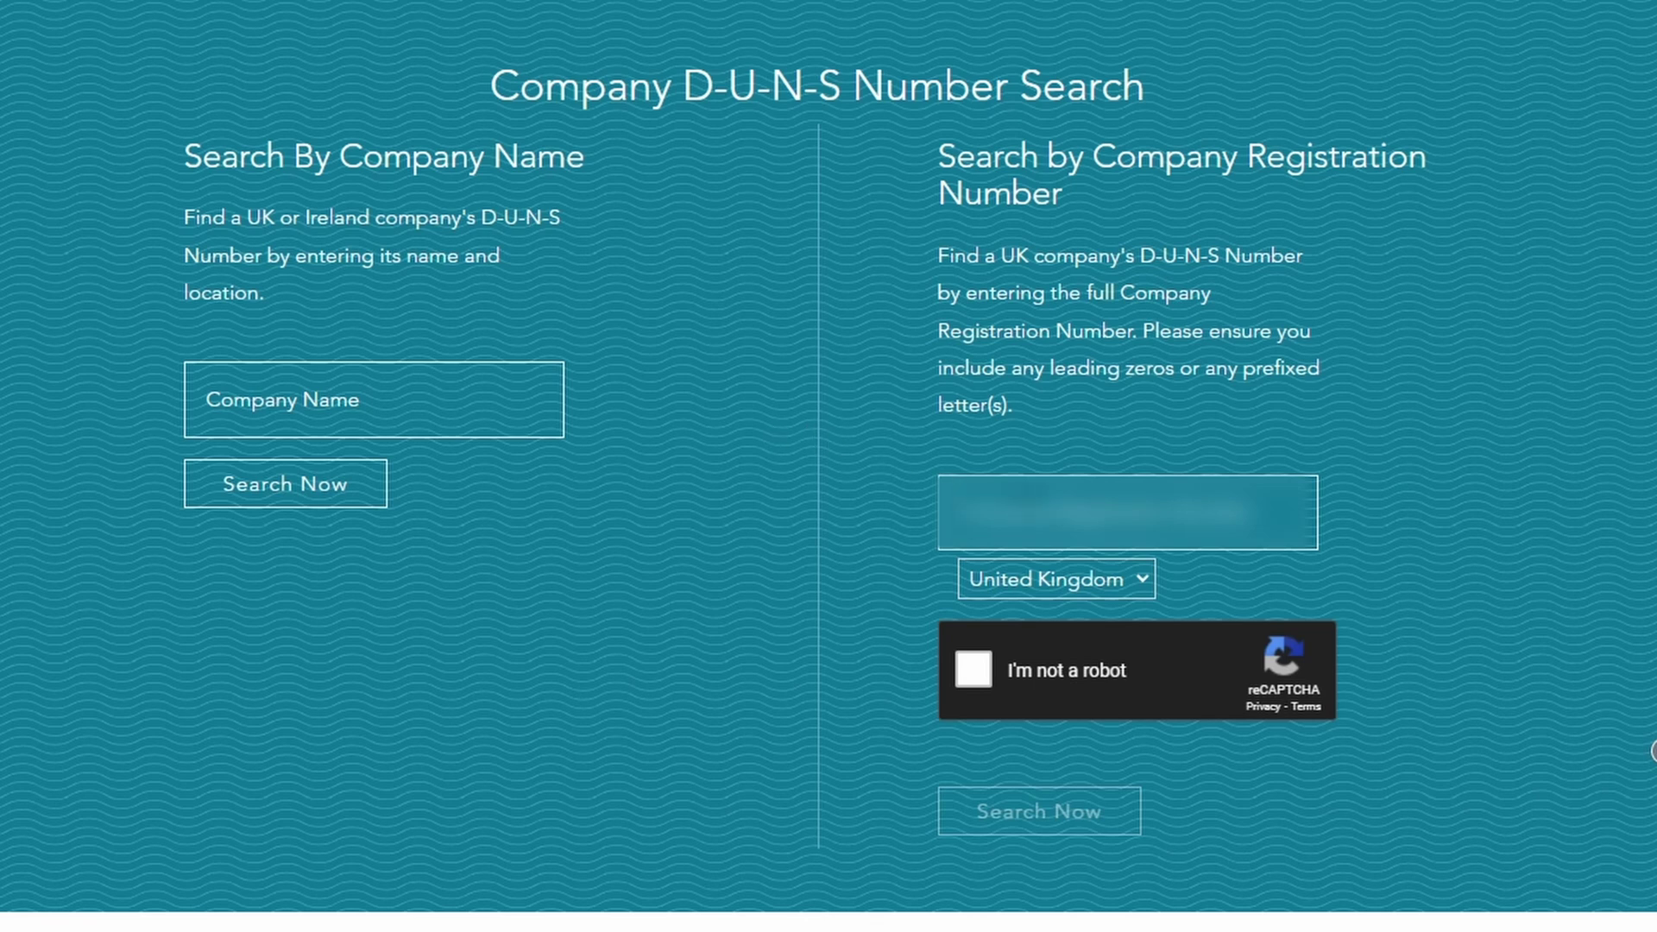
Search by company registration number, passing the reCAPTCHA, and select the matching company
click(1128, 512)
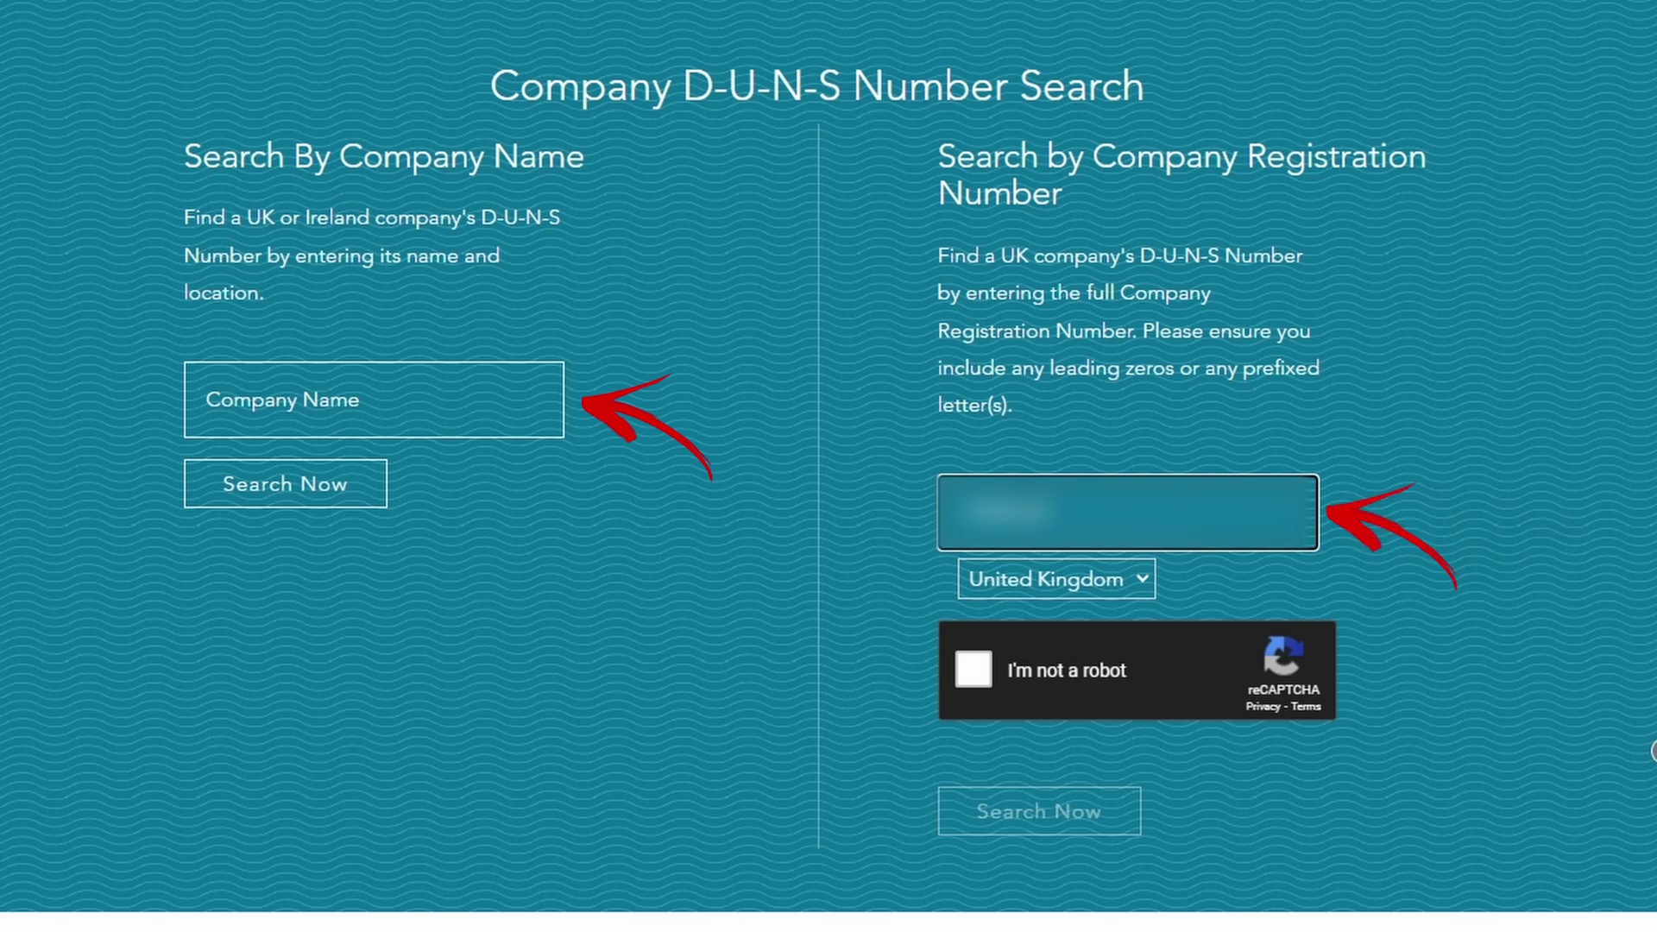
click(974, 669)
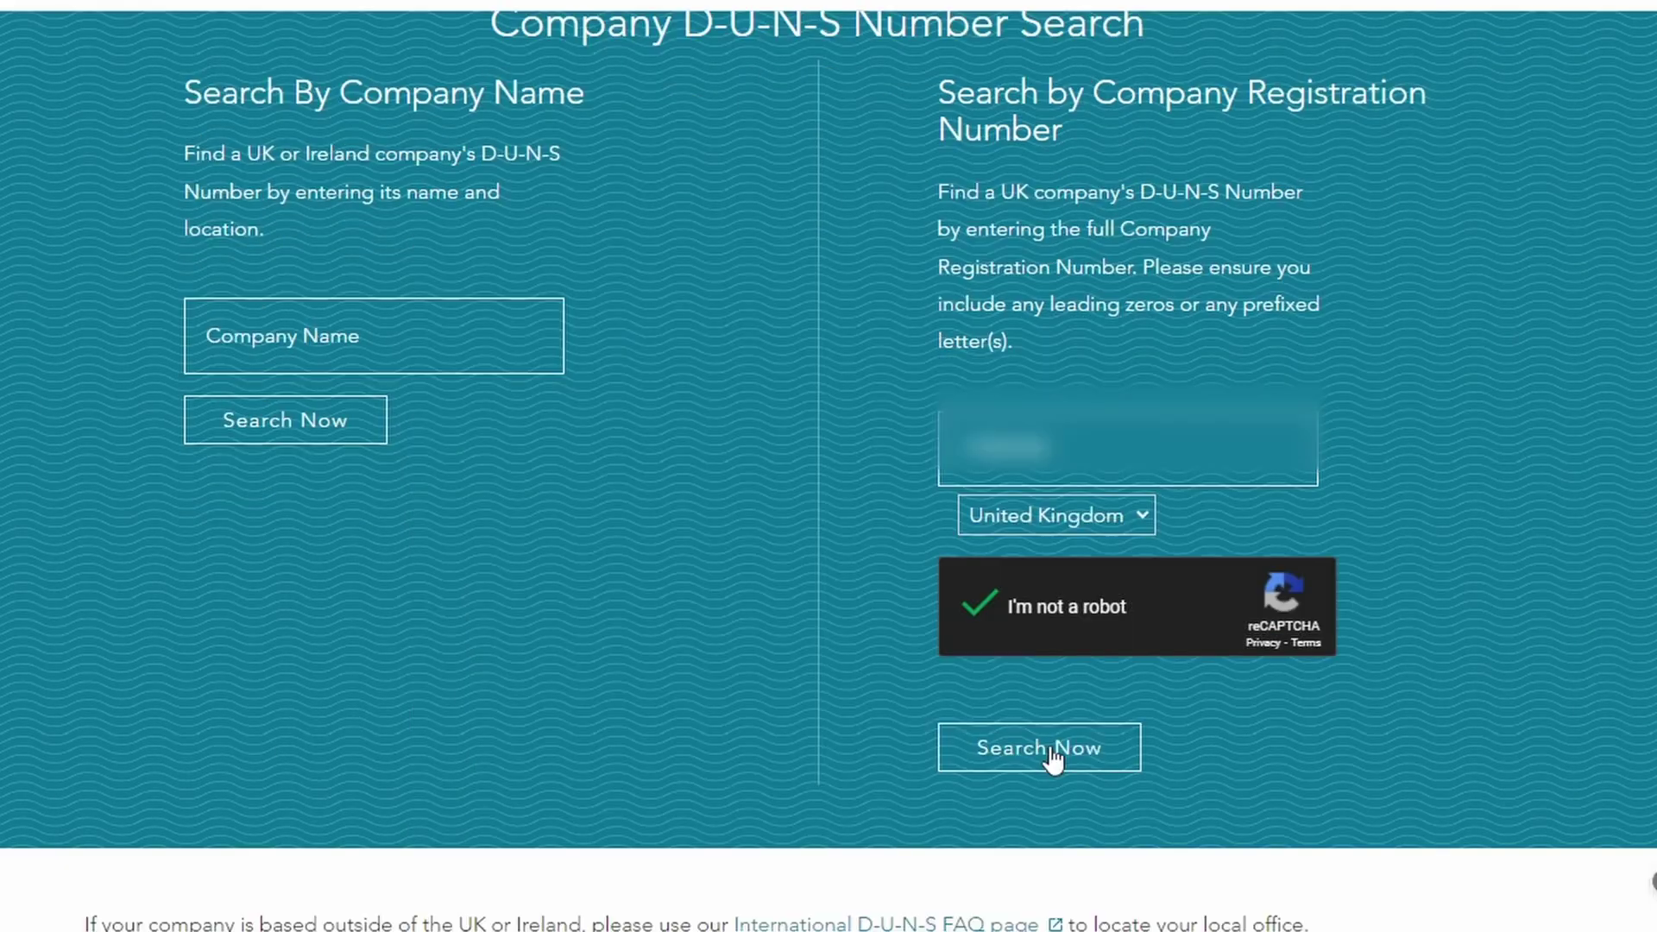
click(1070, 752)
scroll(1055, 760, down, 2)
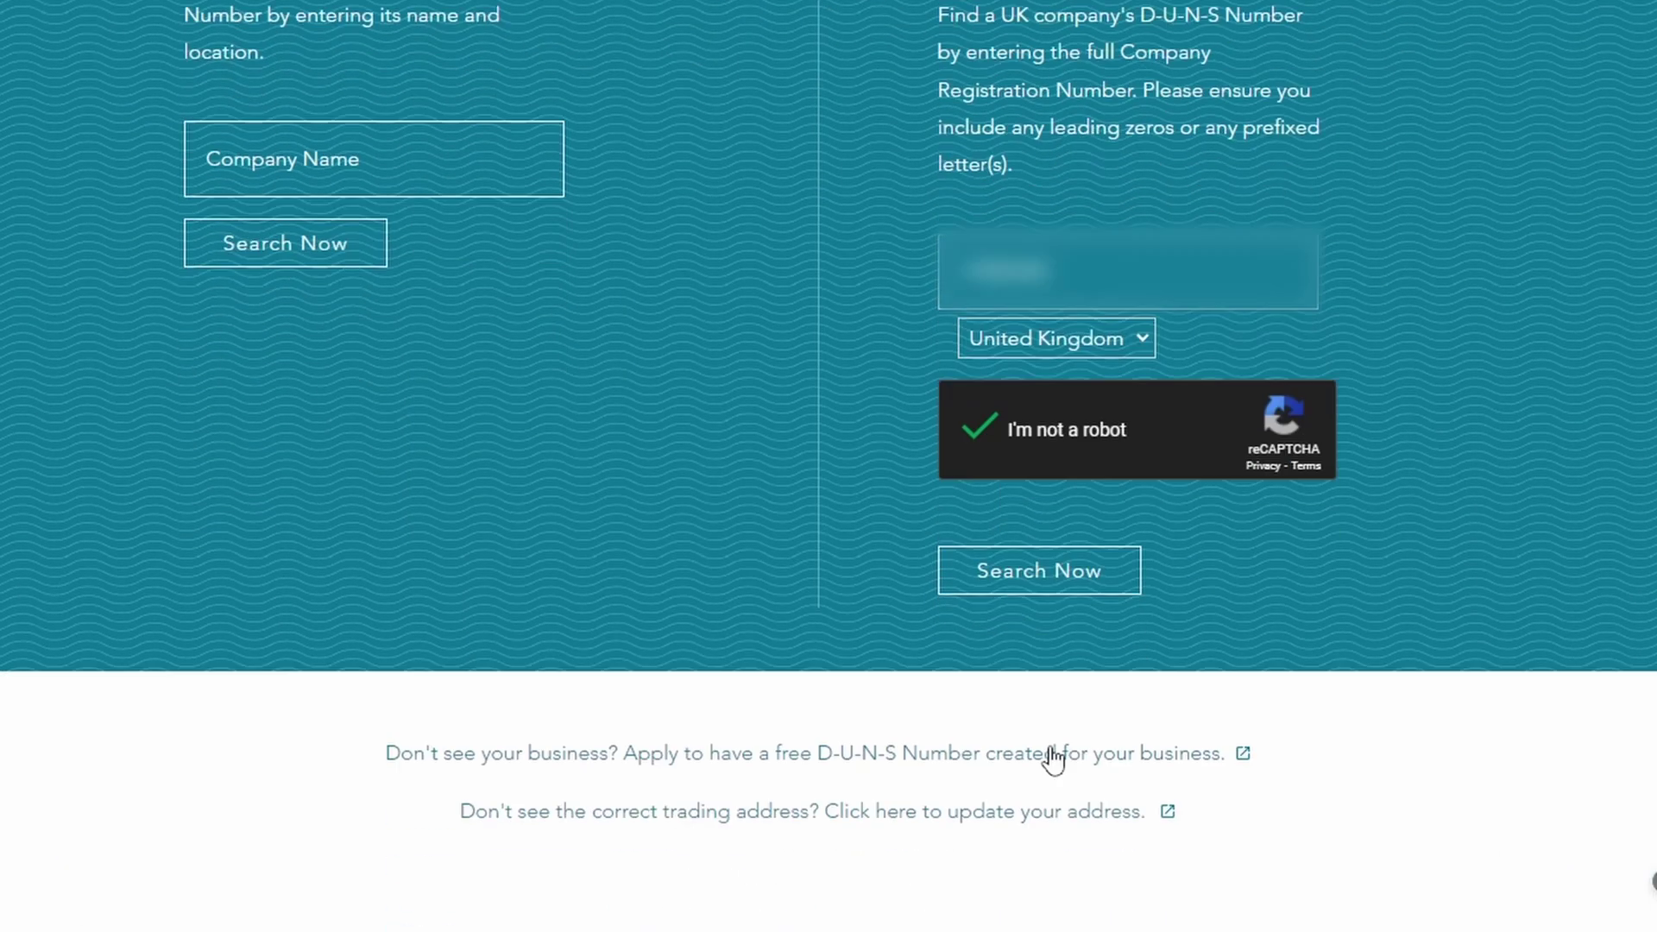
scroll(313, 468, up, 2)
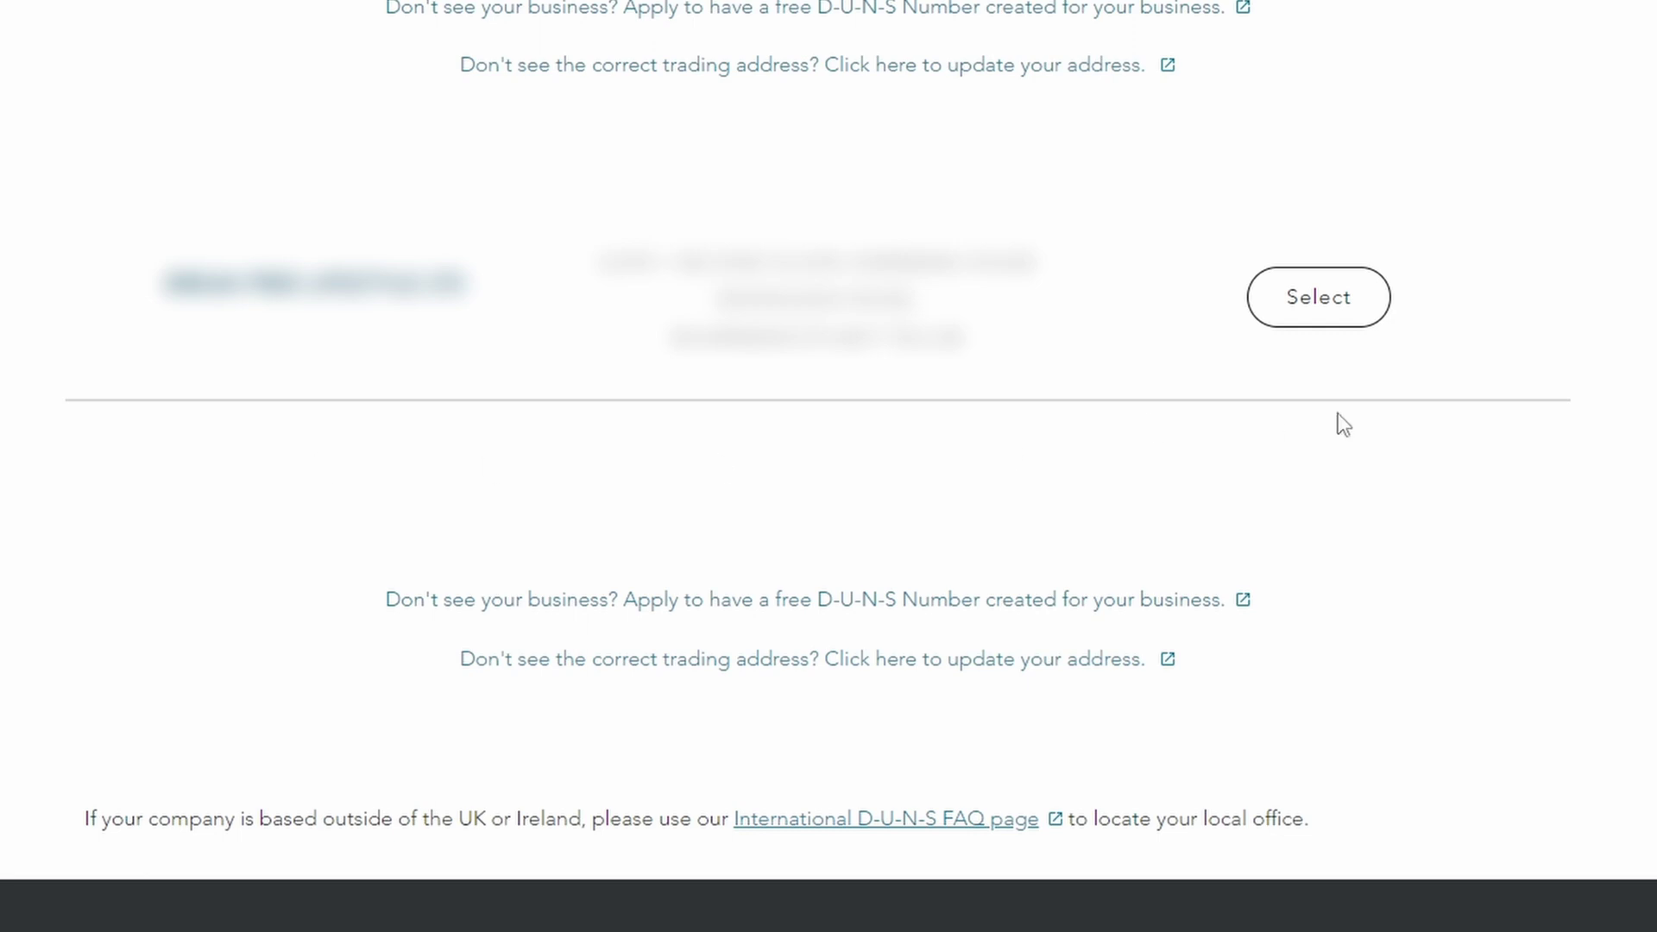
click(1318, 298)
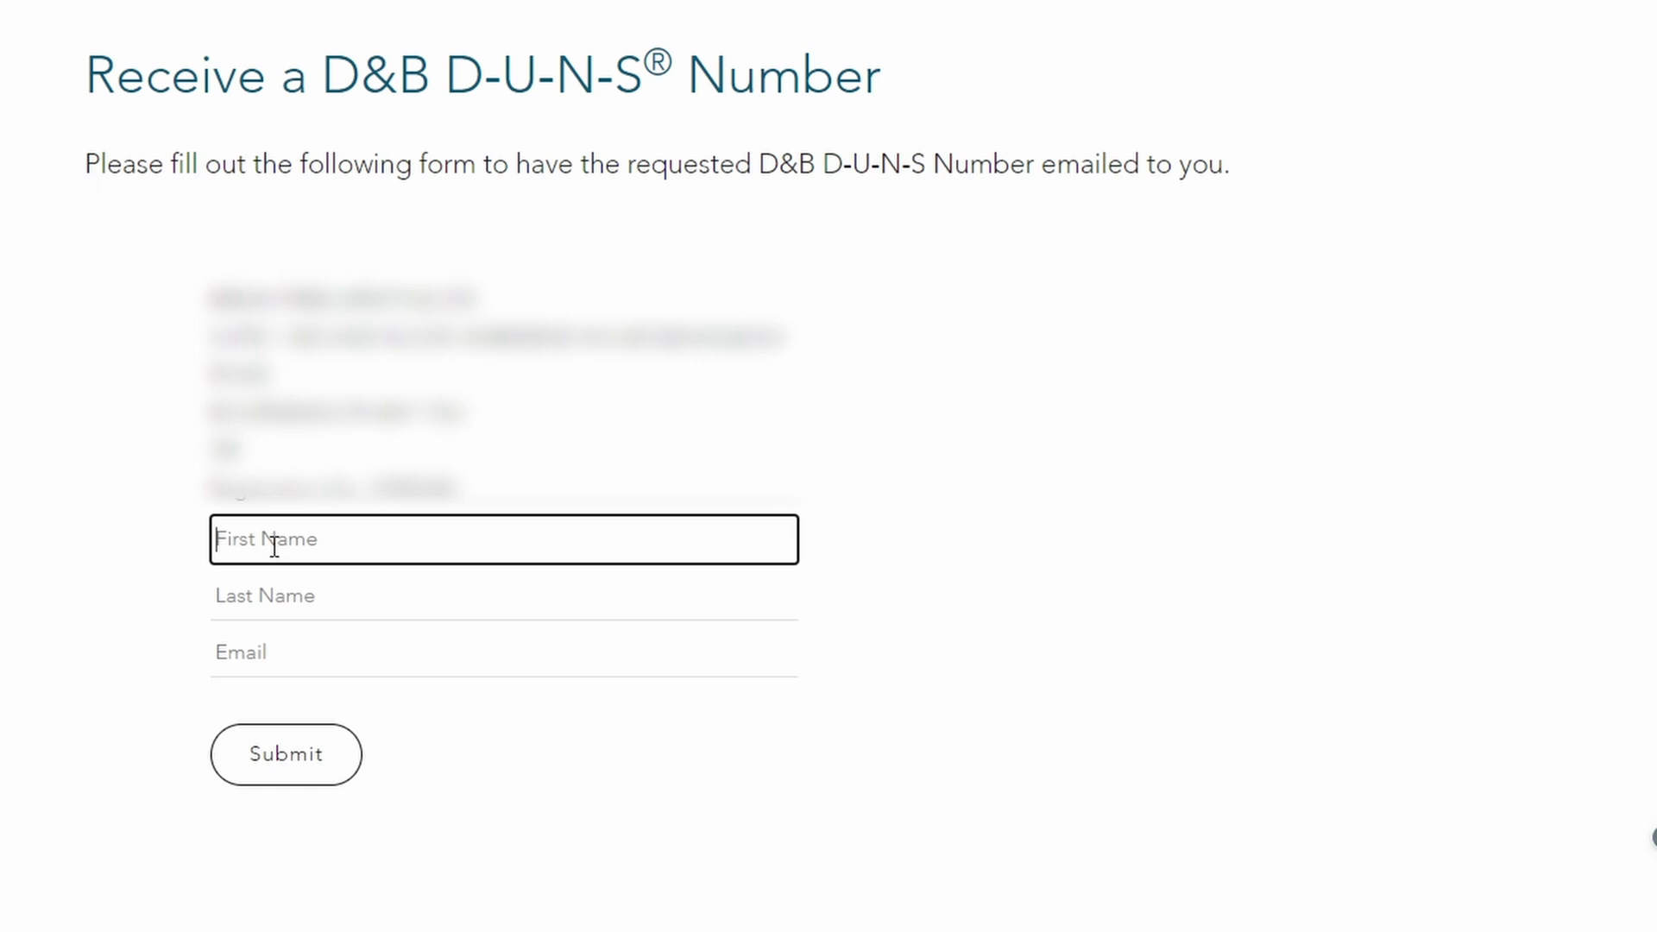
Enter the requester's first name, last name and email, then highlight the D-U-N-S Number in the letter
click(274, 547)
text(John)
key(Tab)
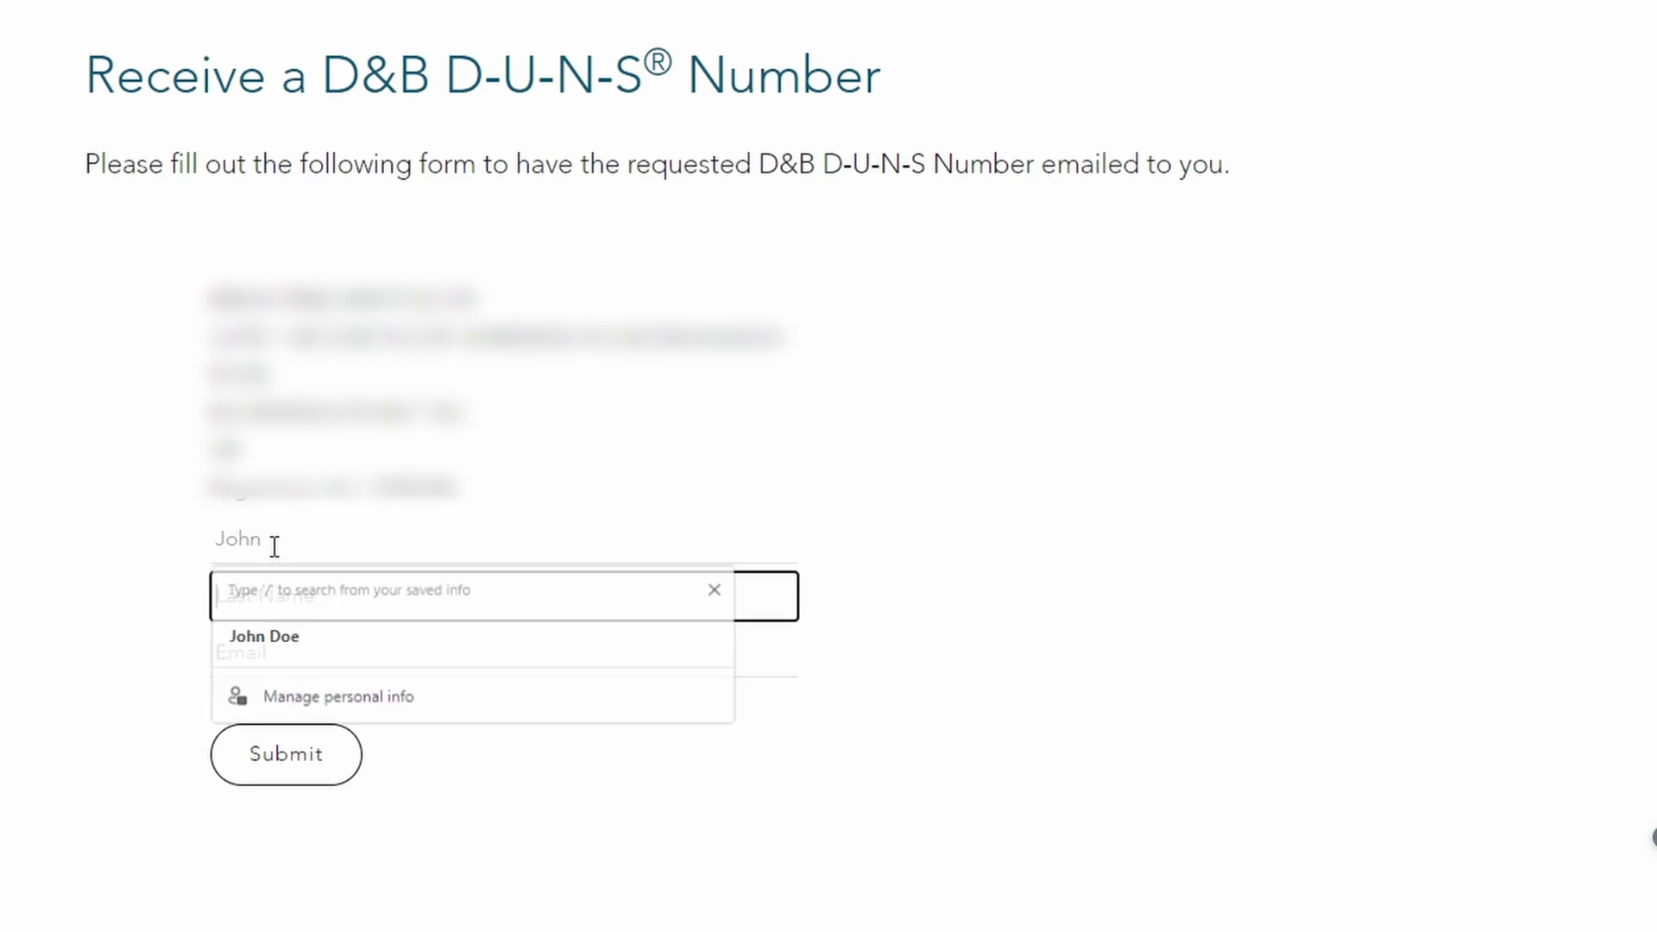
text(Doe)
key(Tab)
text(john.doe@example.co)
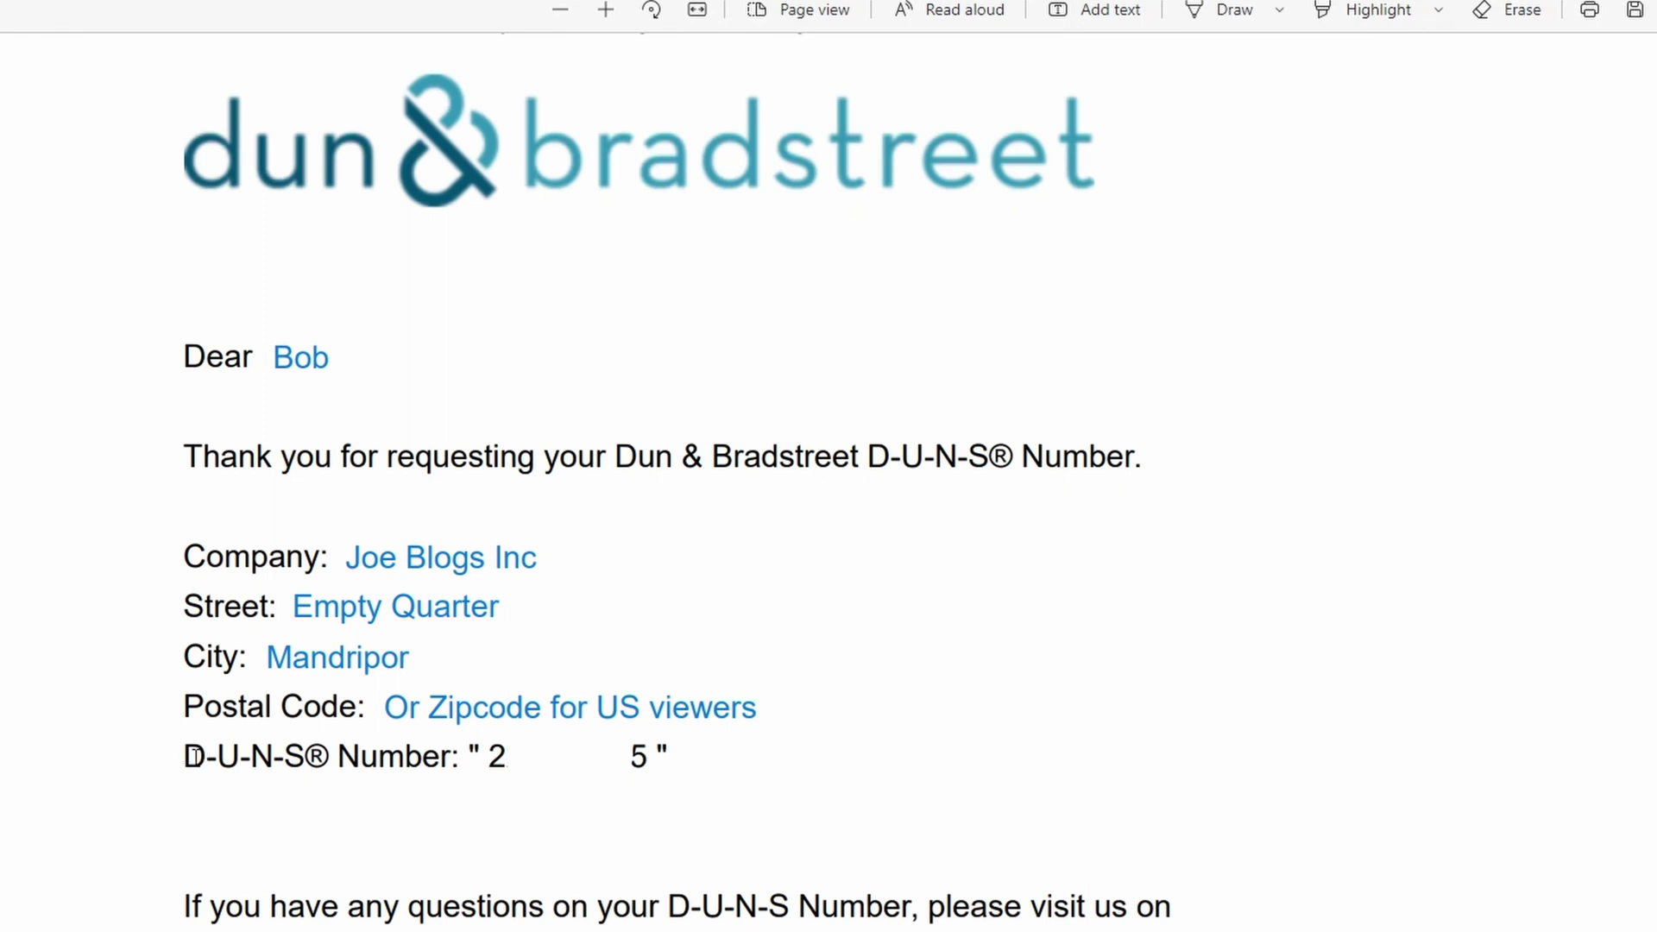
drag(186, 756, 493, 757)
click(467, 766)
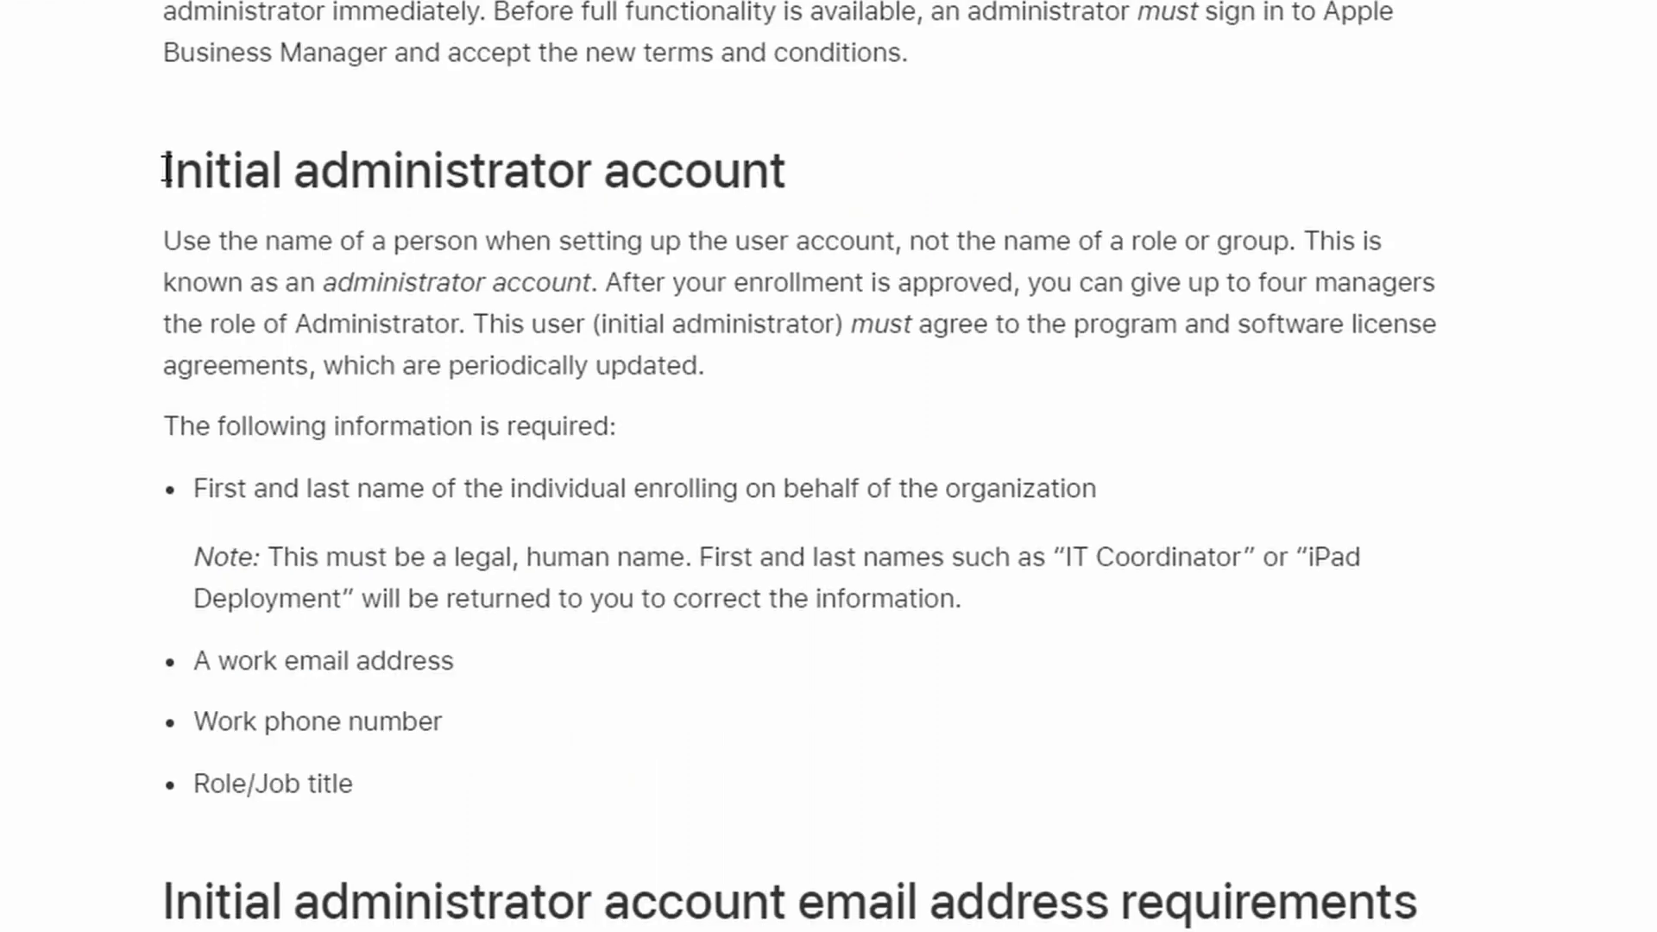
Highlight the Initial administrator account heading, required details and legal-name note, then scroll to Verification contact
drag(166, 170, 733, 186)
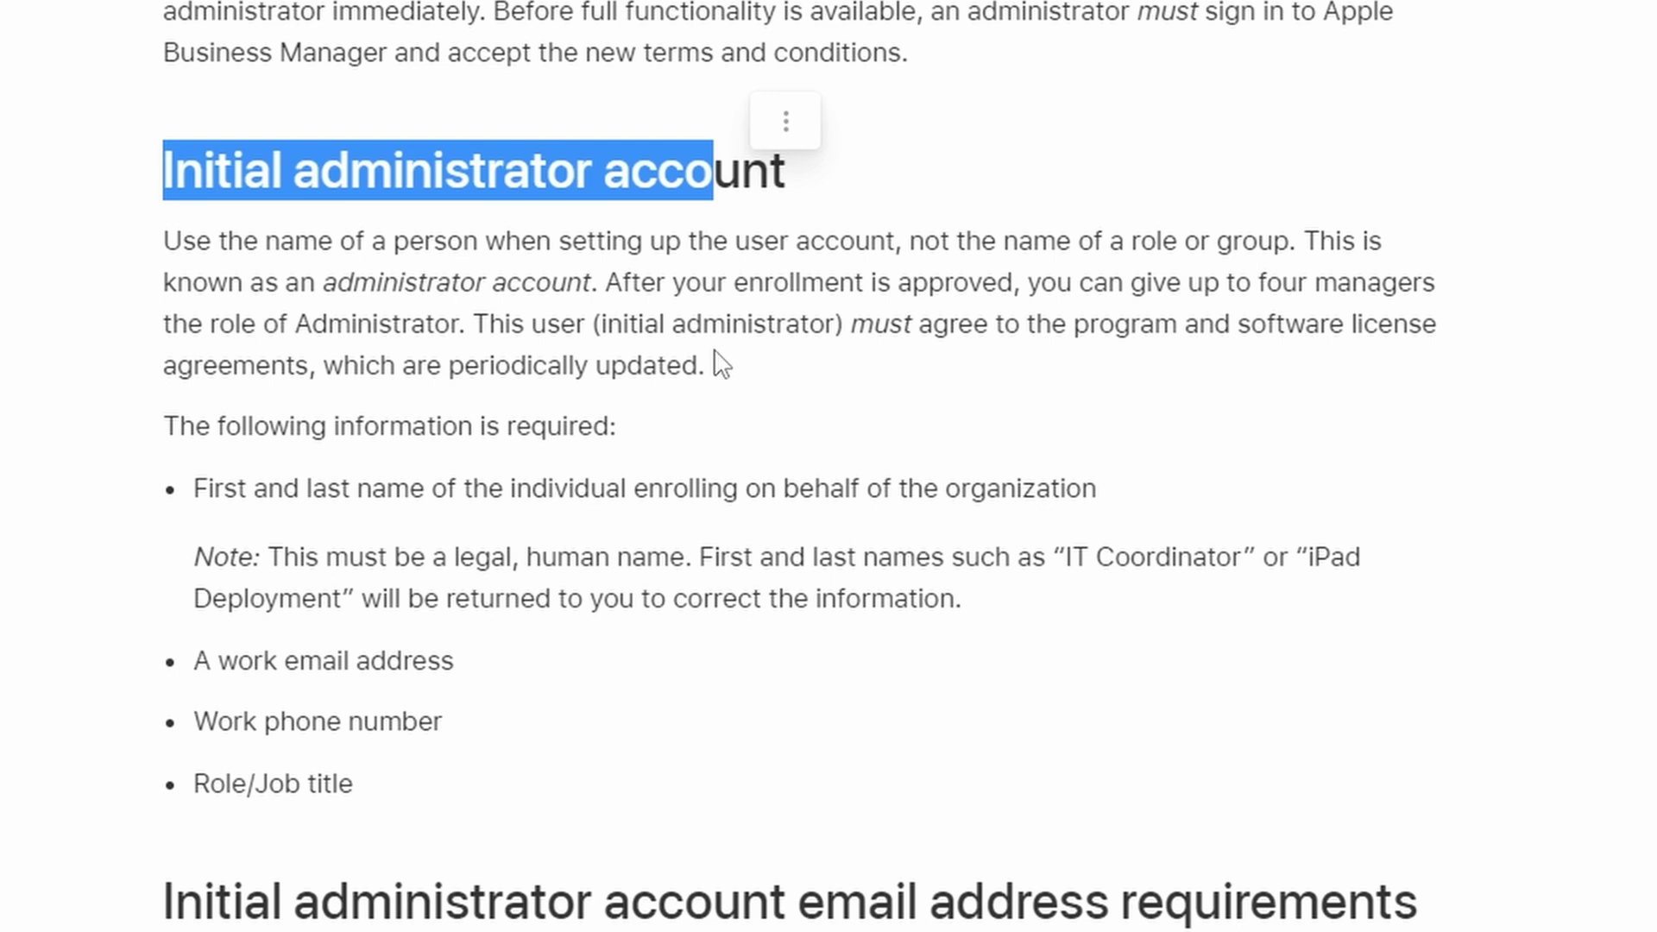
click(227, 293)
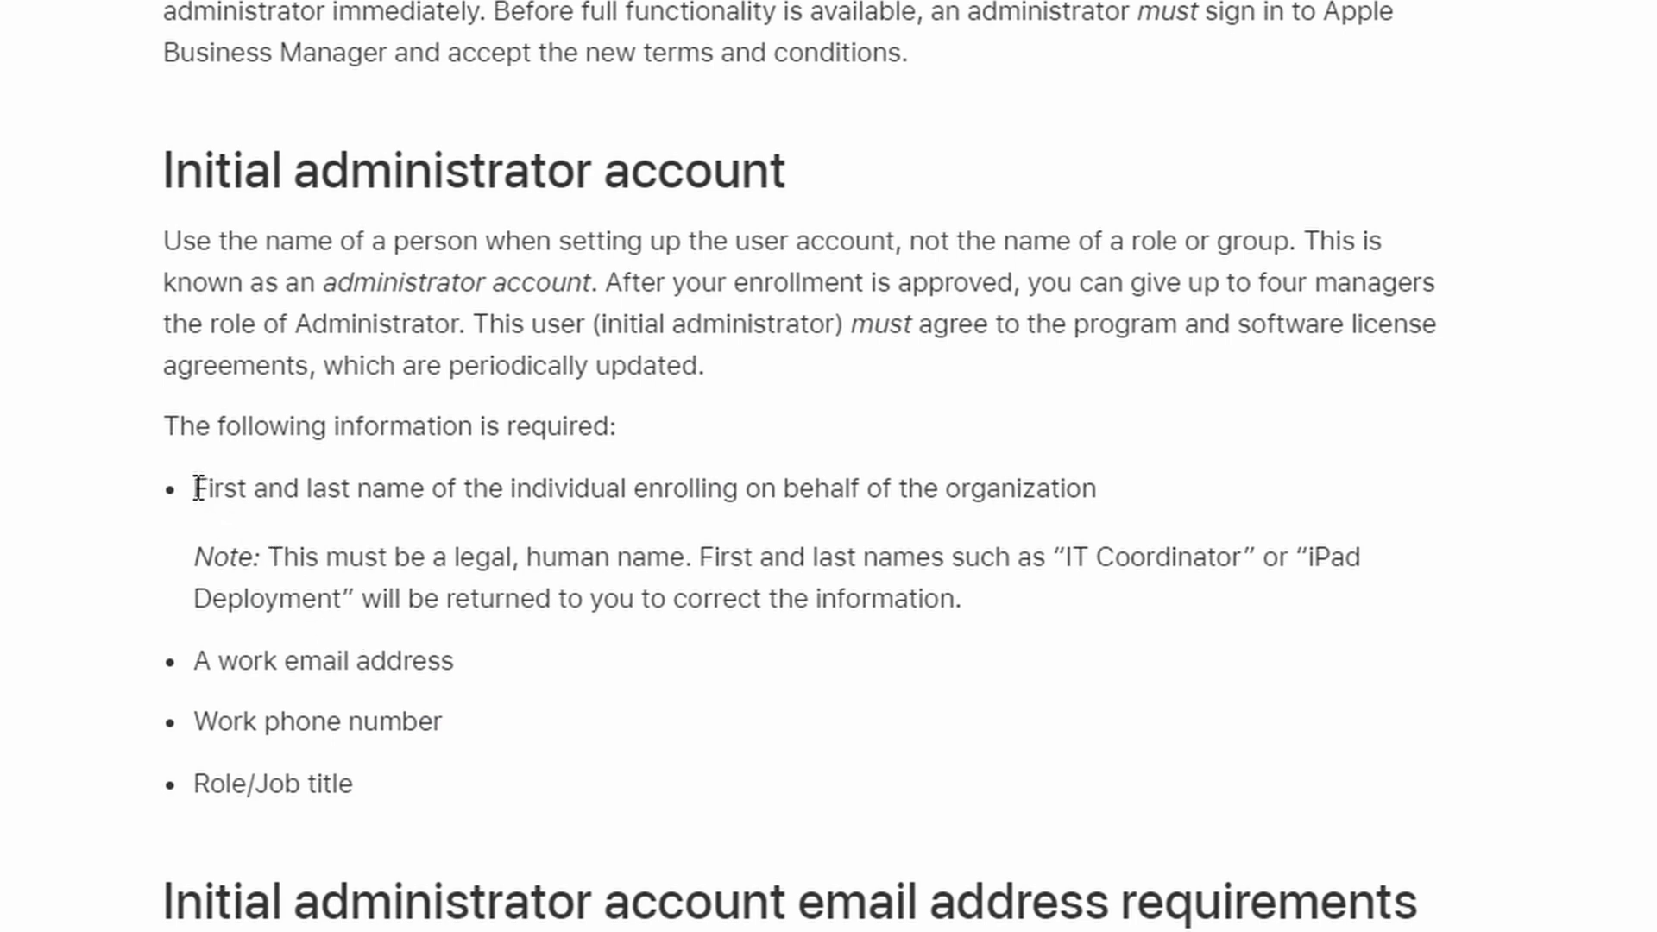
drag(198, 488, 433, 791)
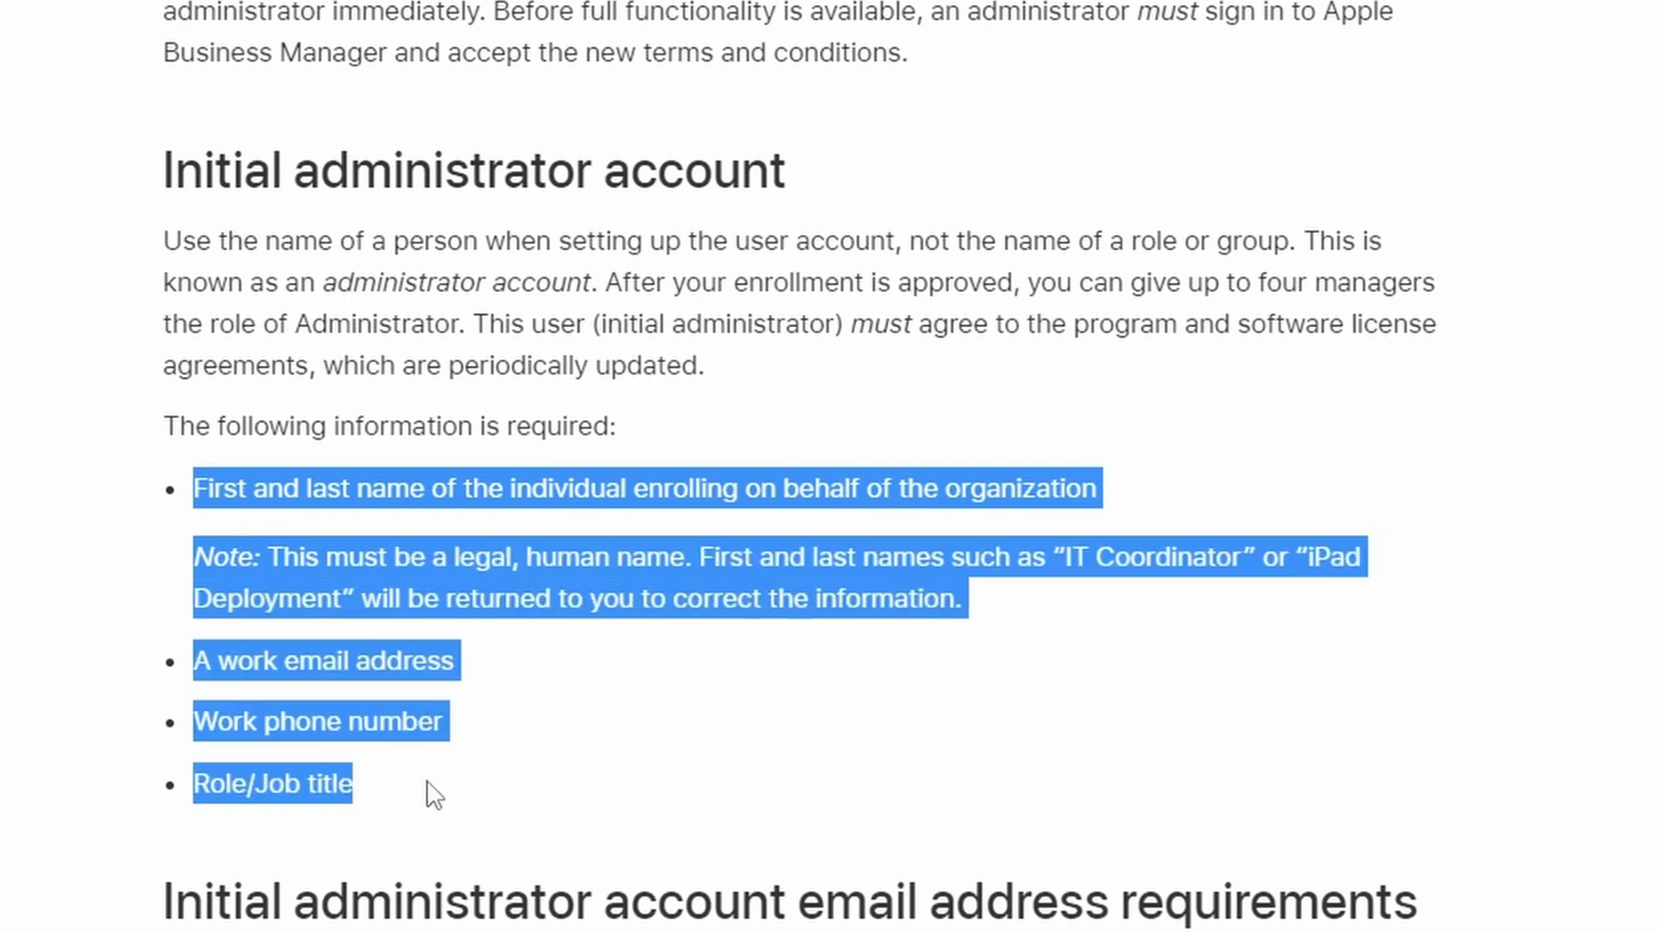
click(701, 785)
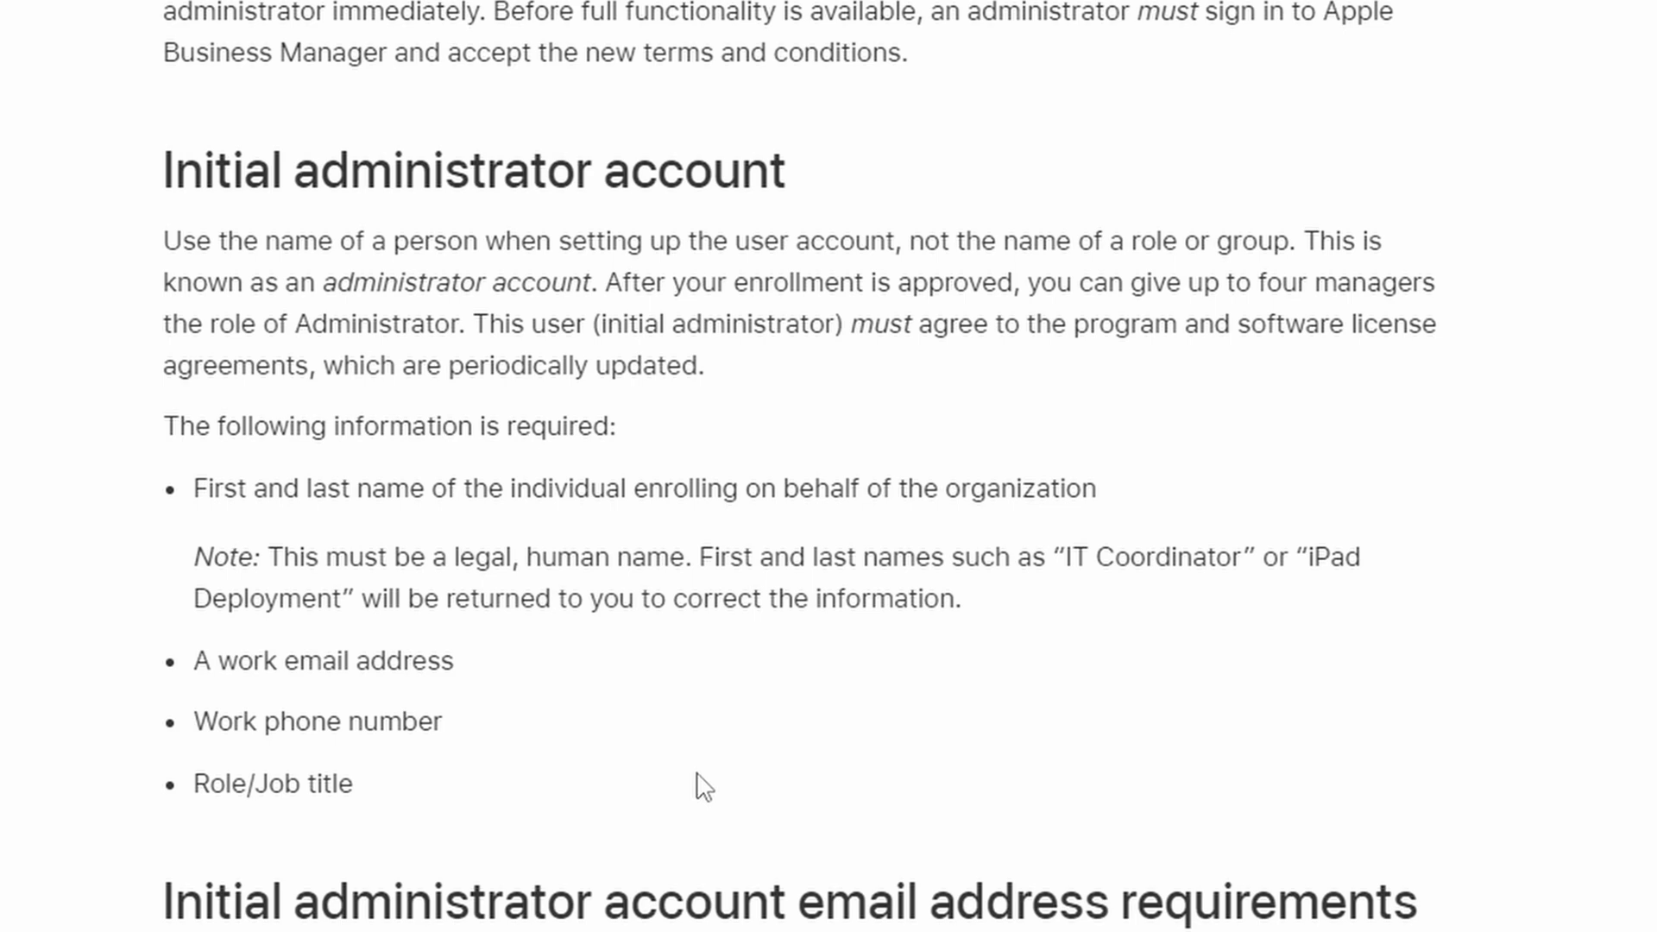
drag(193, 560, 965, 606)
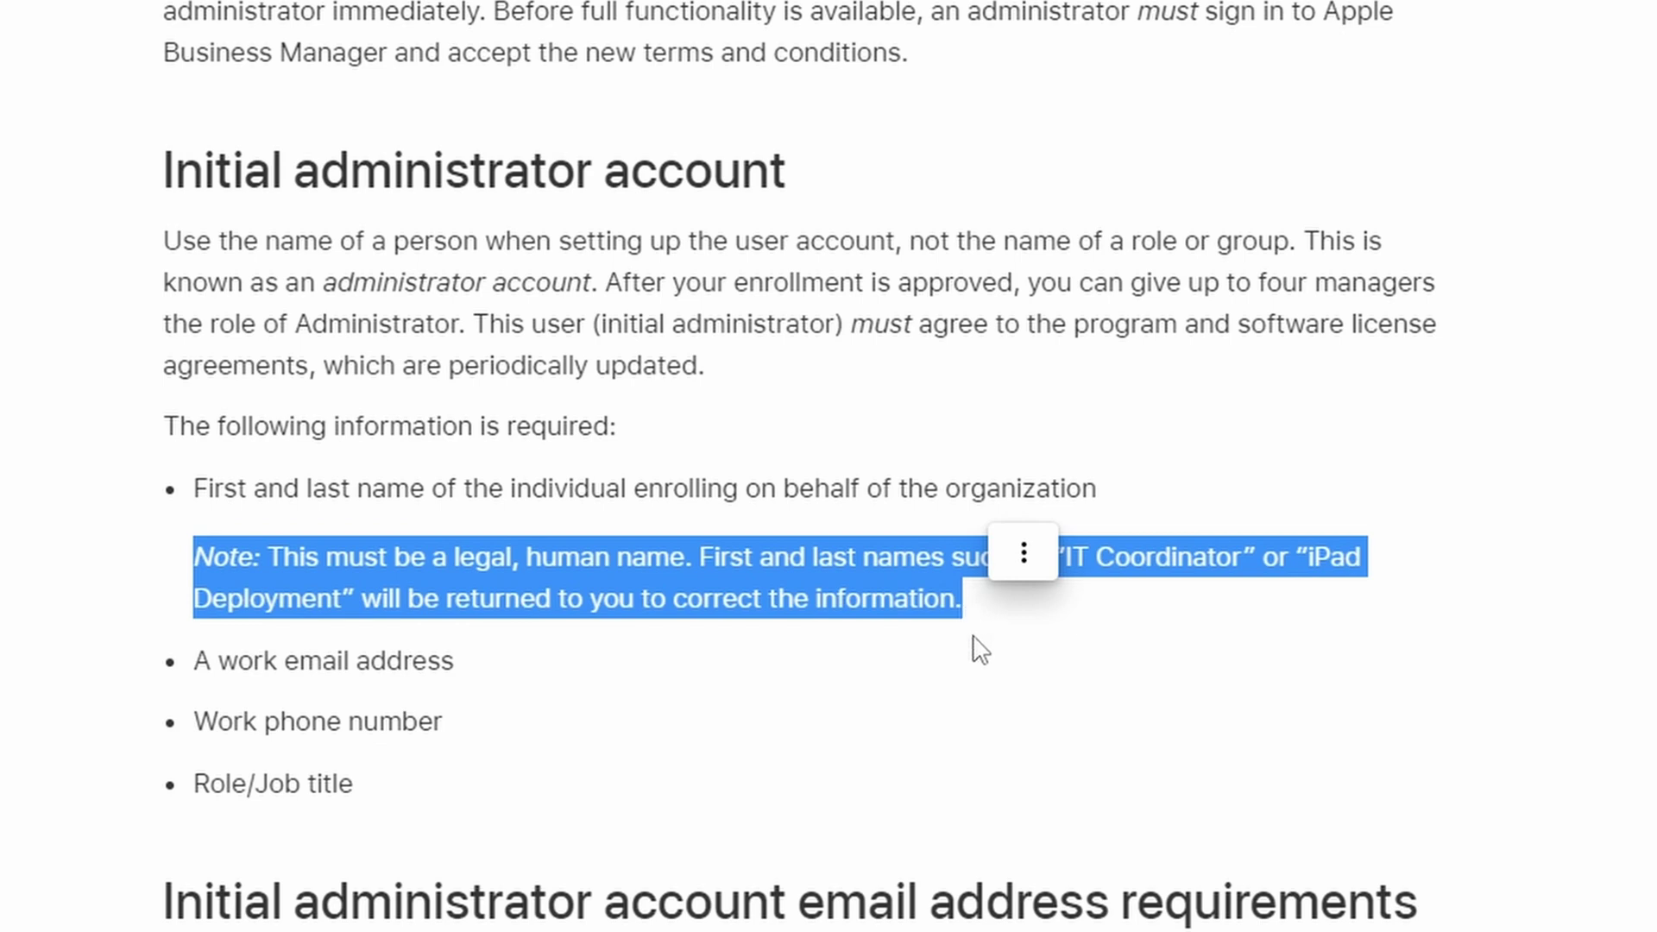
click(966, 691)
scroll(966, 691, down, 4)
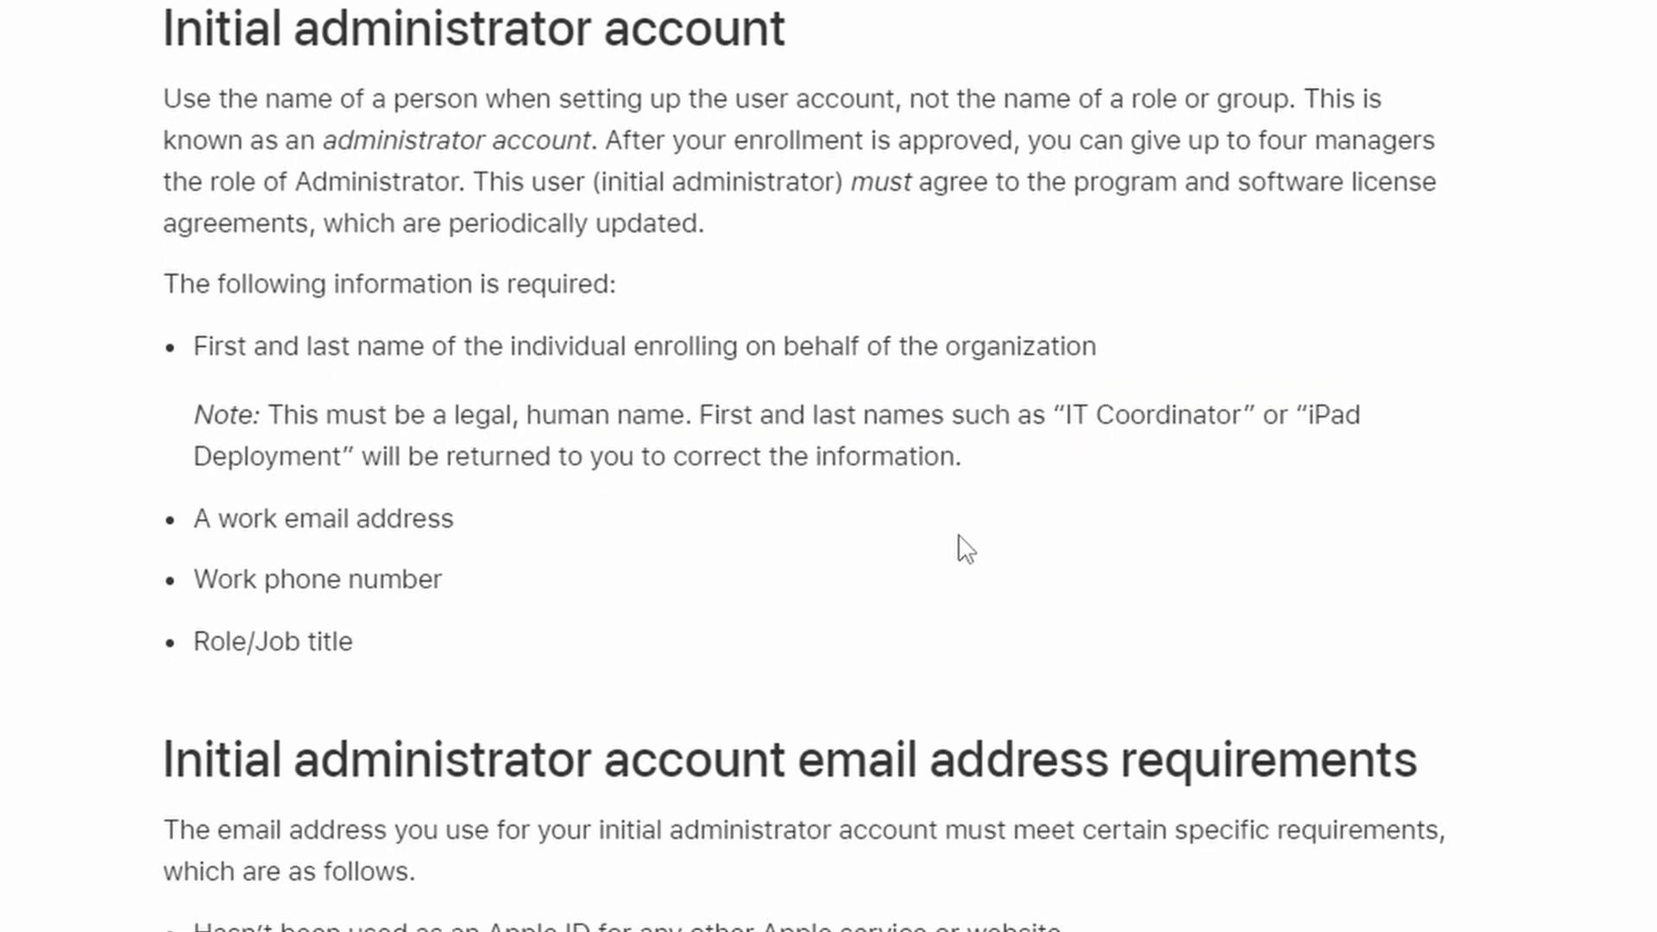
scroll(800, 466, down, 10)
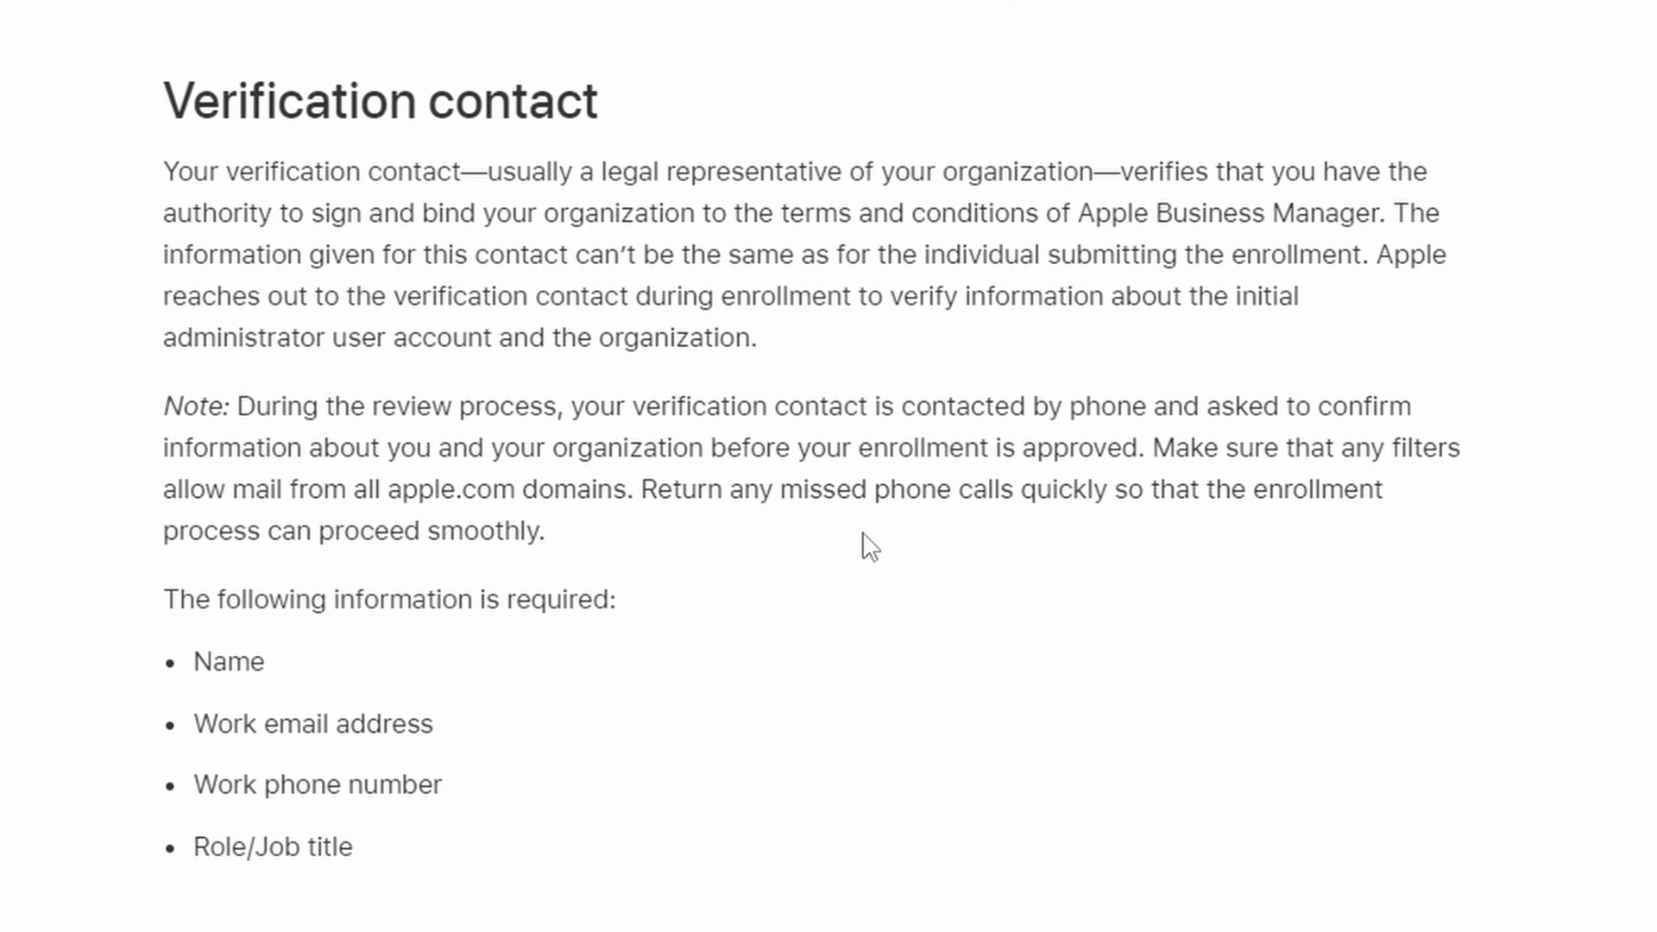
Highlight the verification contact's role description
drag(164, 171, 1386, 223)
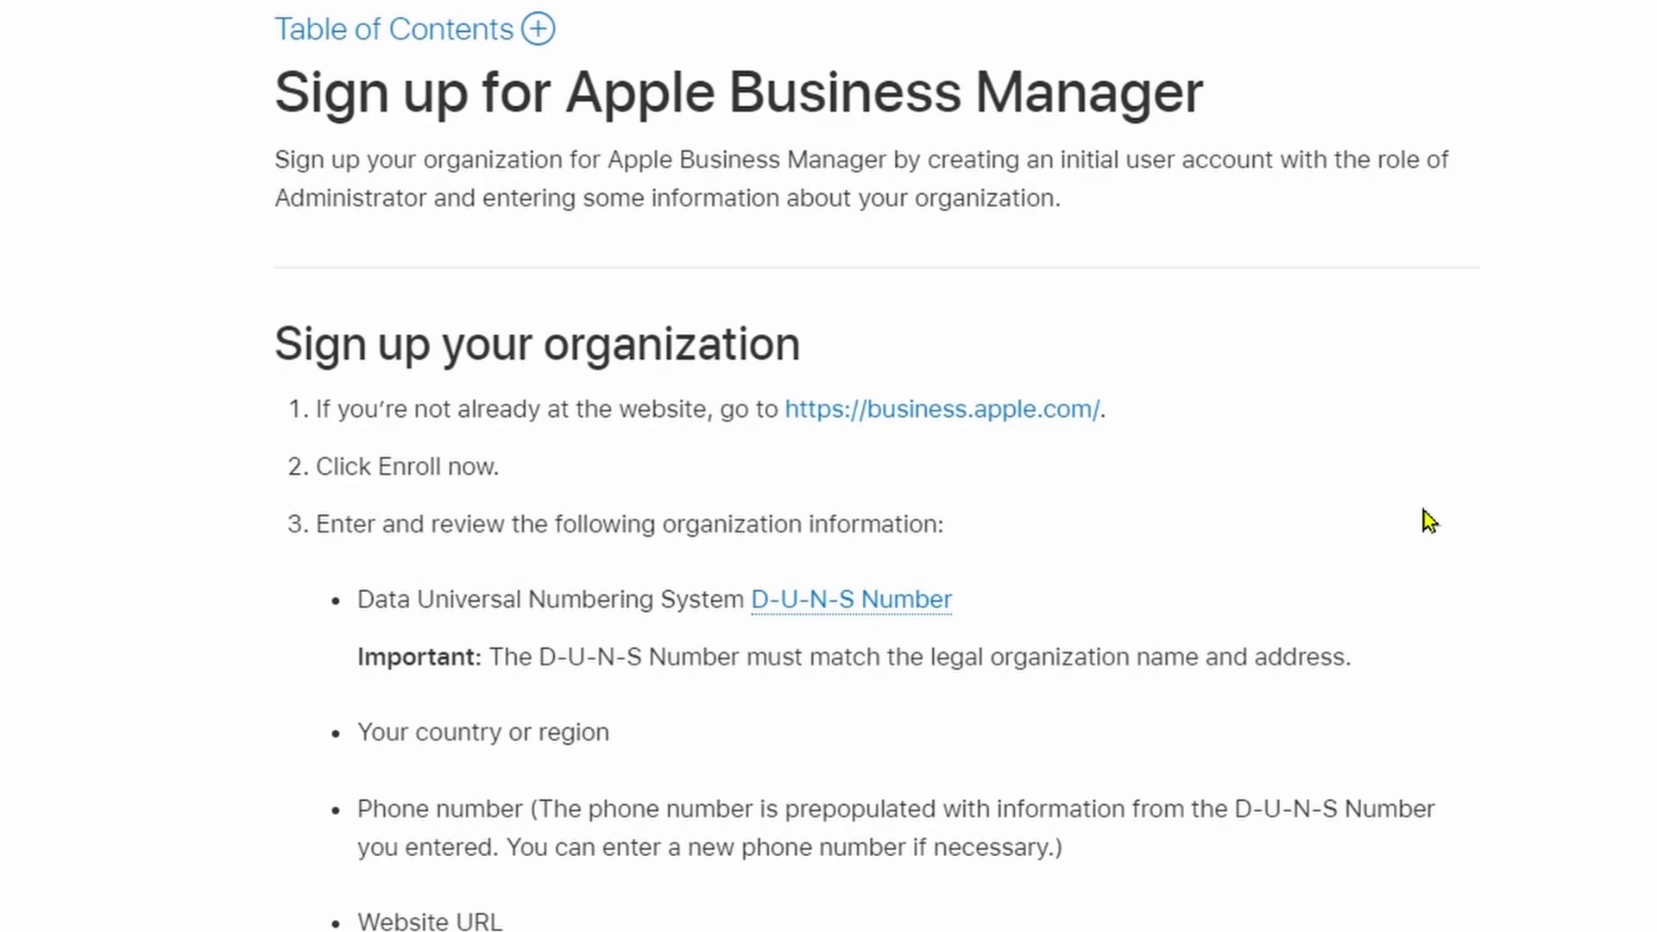
Go to business.apple.com, choose Enroll now, and start entering the Organization Name
click(1002, 420)
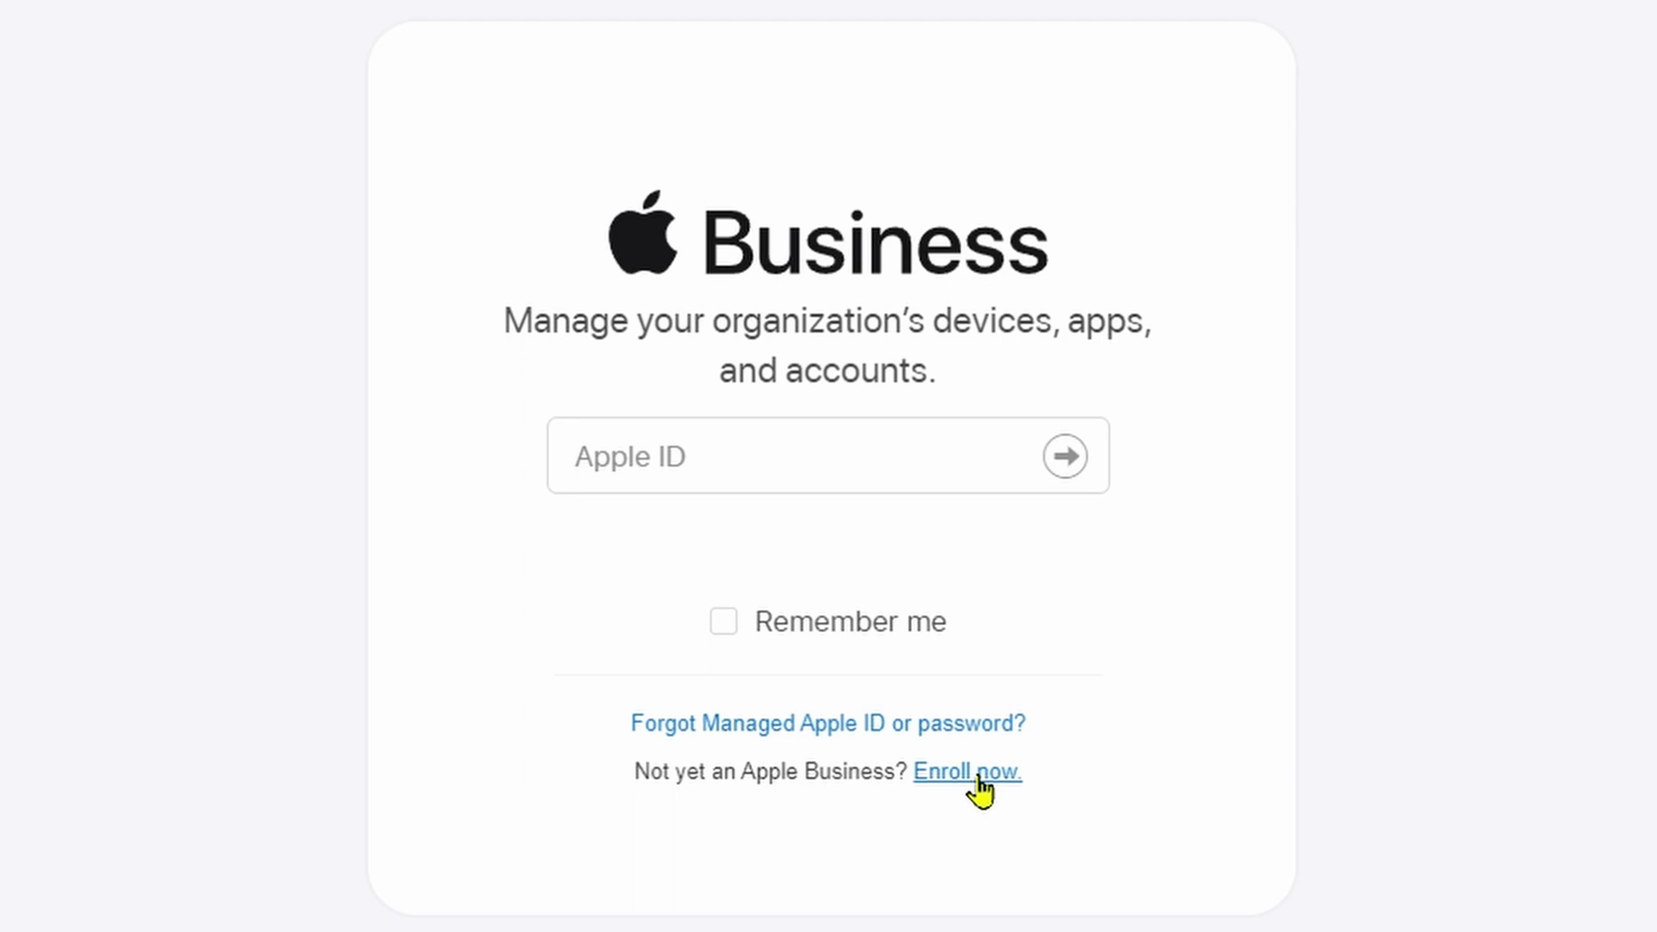
click(983, 773)
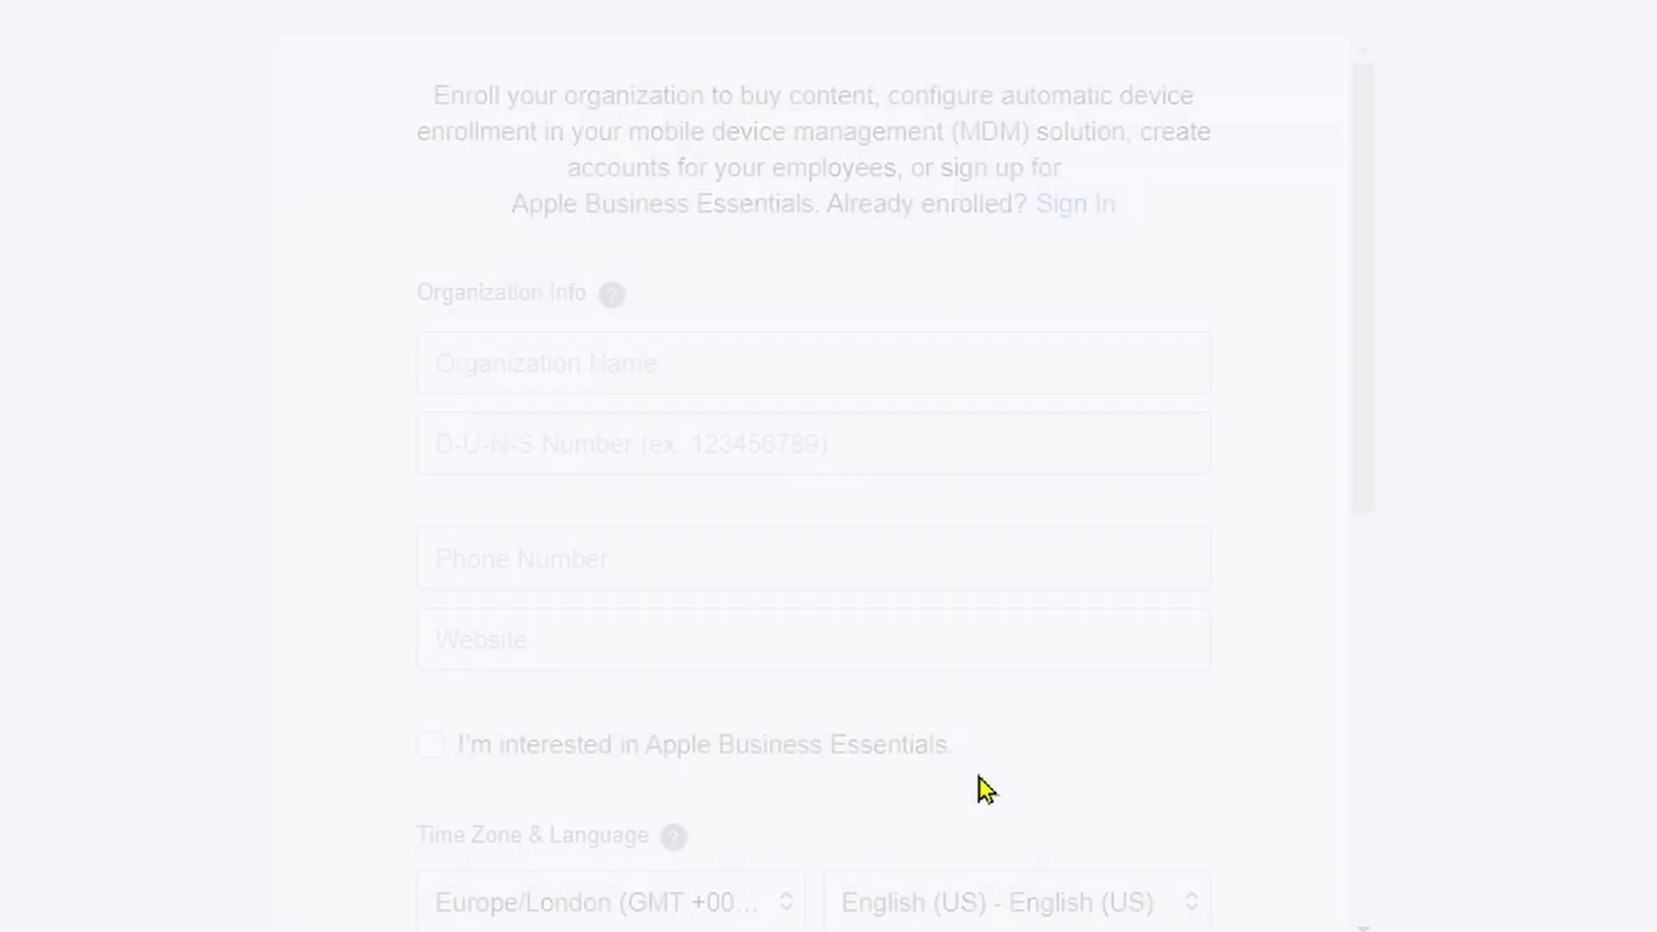
click(619, 386)
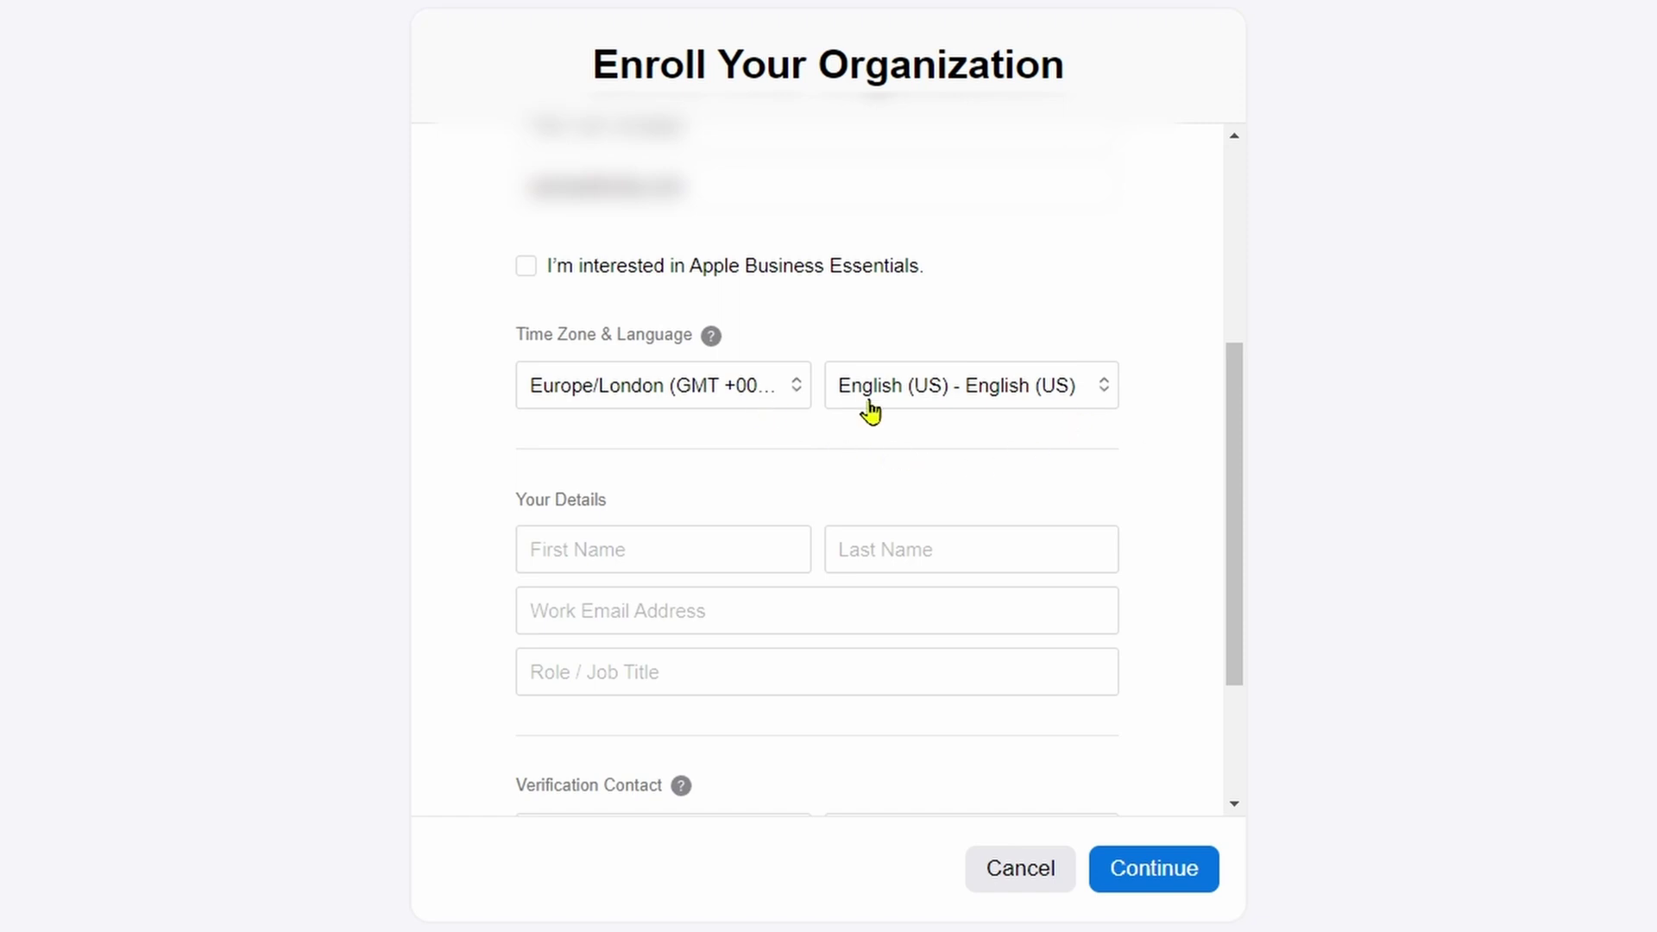
Set the form language to English (UK) and continue to the enrollment review summary
click(1007, 397)
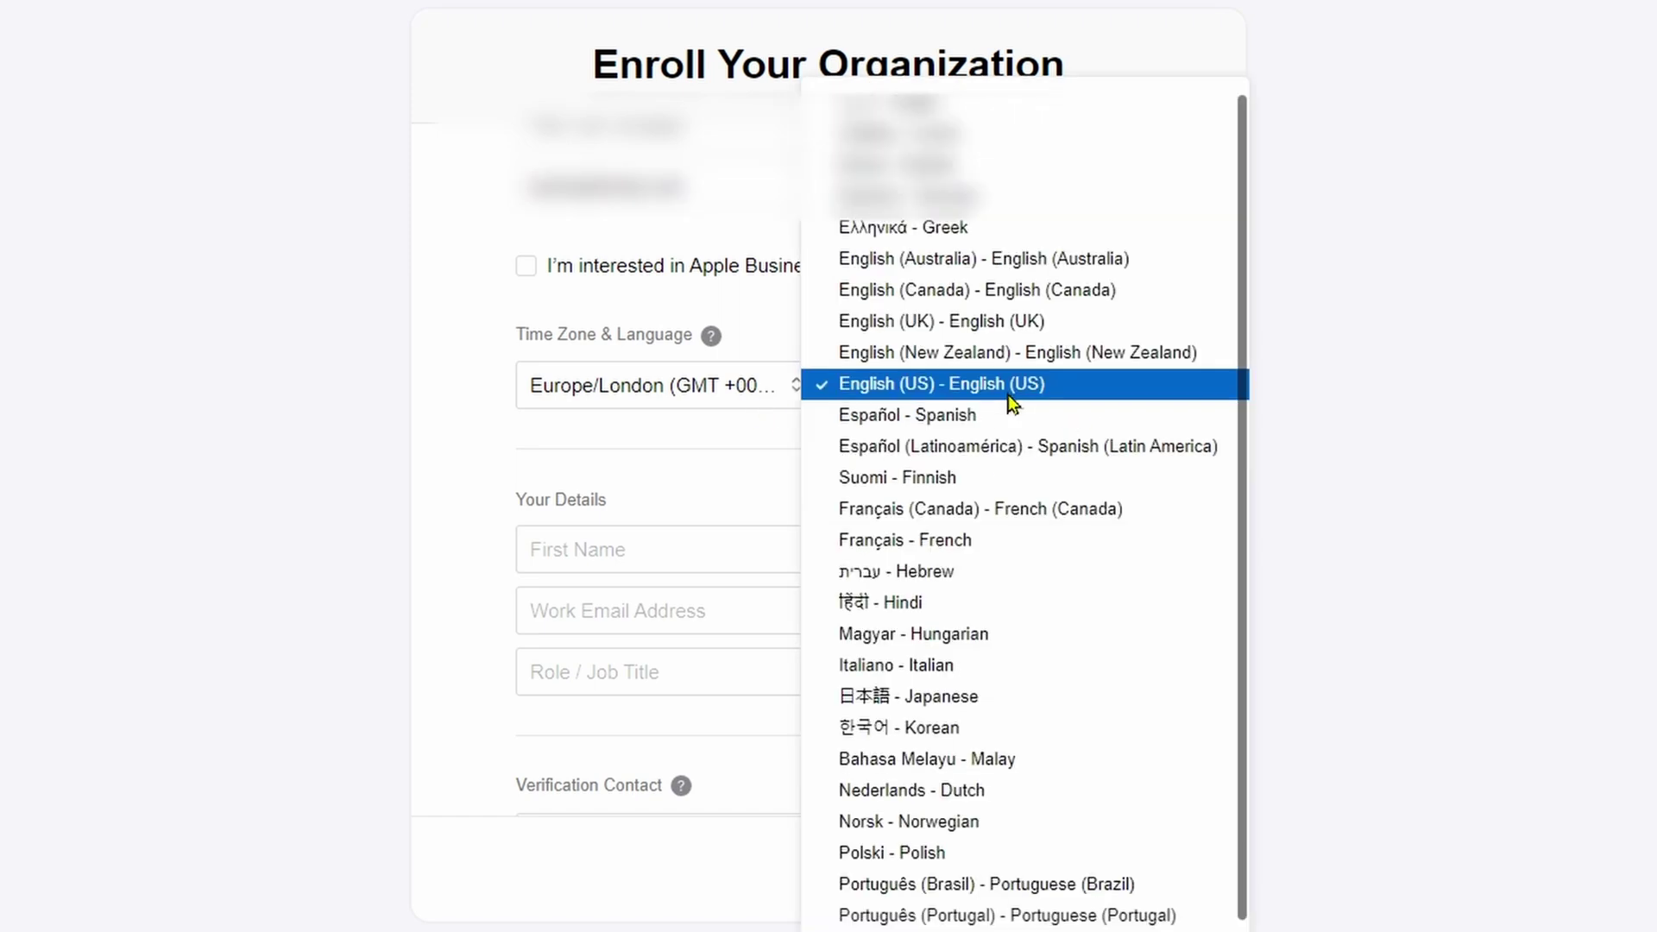
click(1001, 328)
scroll(1155, 399, up, 1)
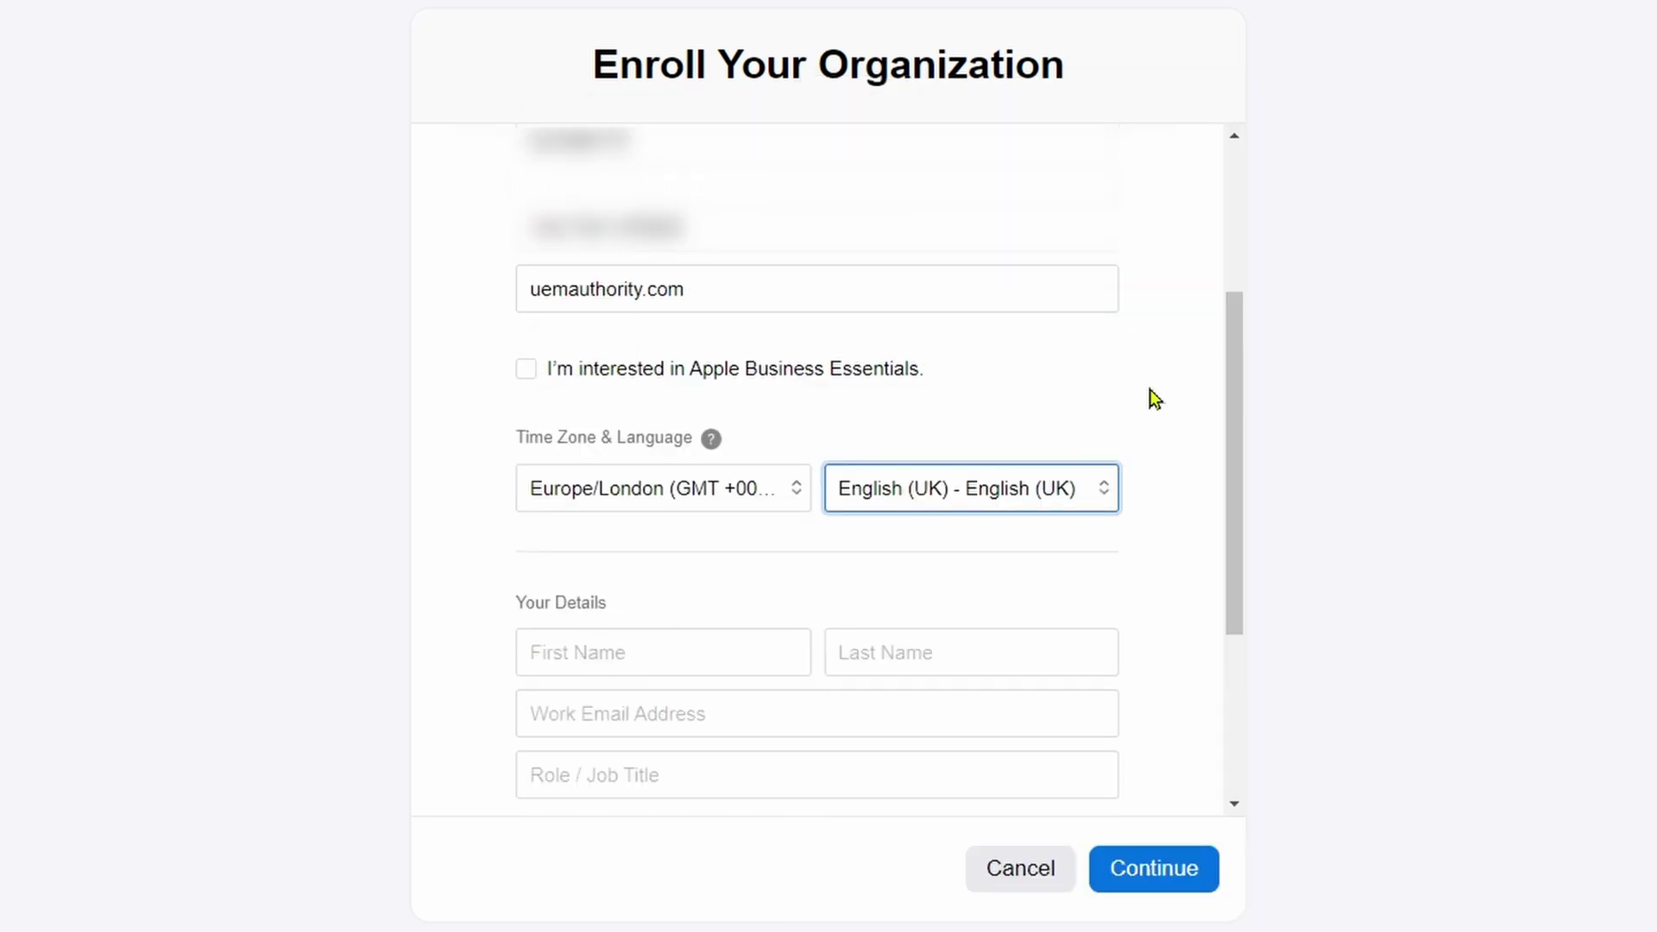
scroll(1154, 399, down, 3)
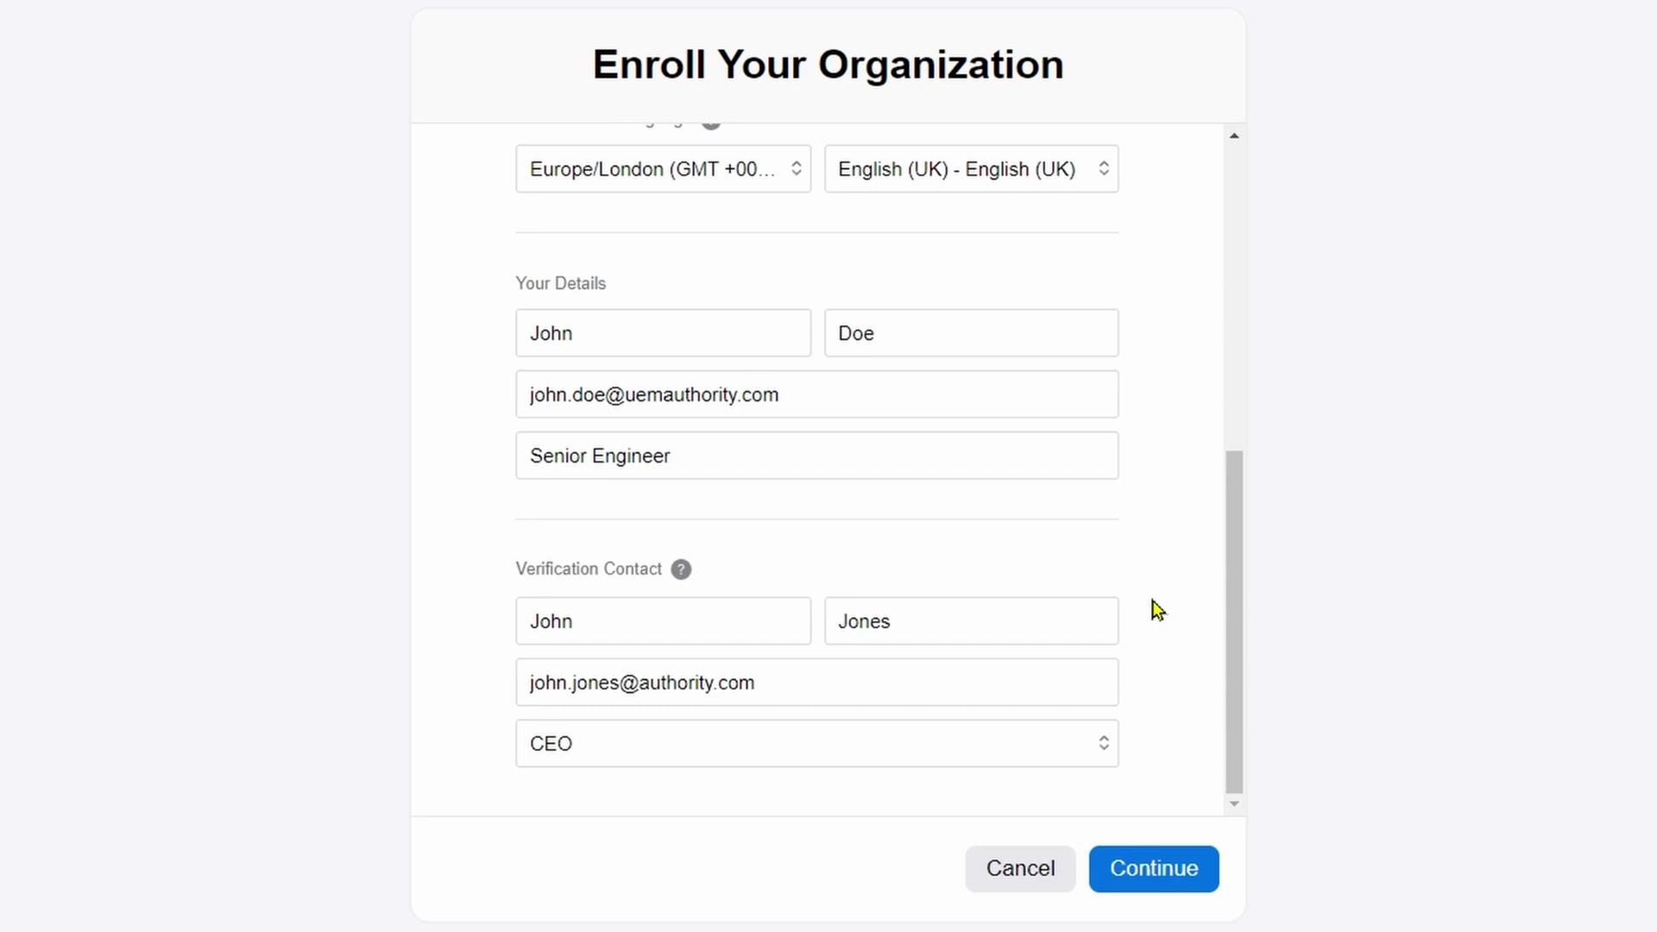
click(1149, 862)
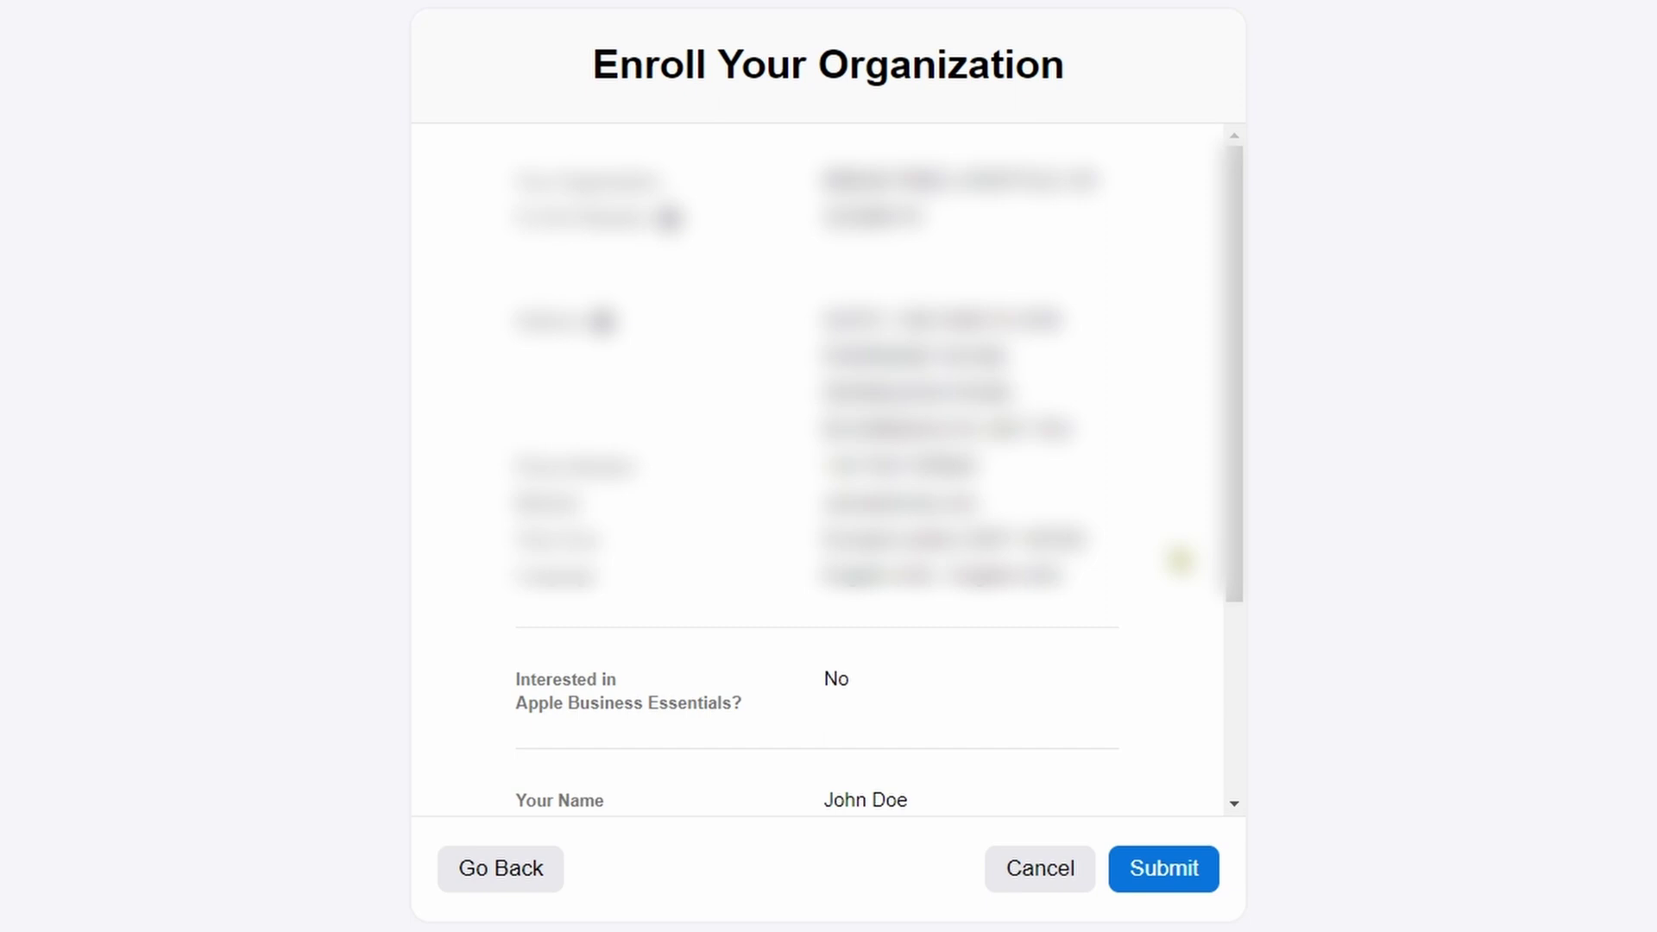
scroll(1178, 536, down, 3)
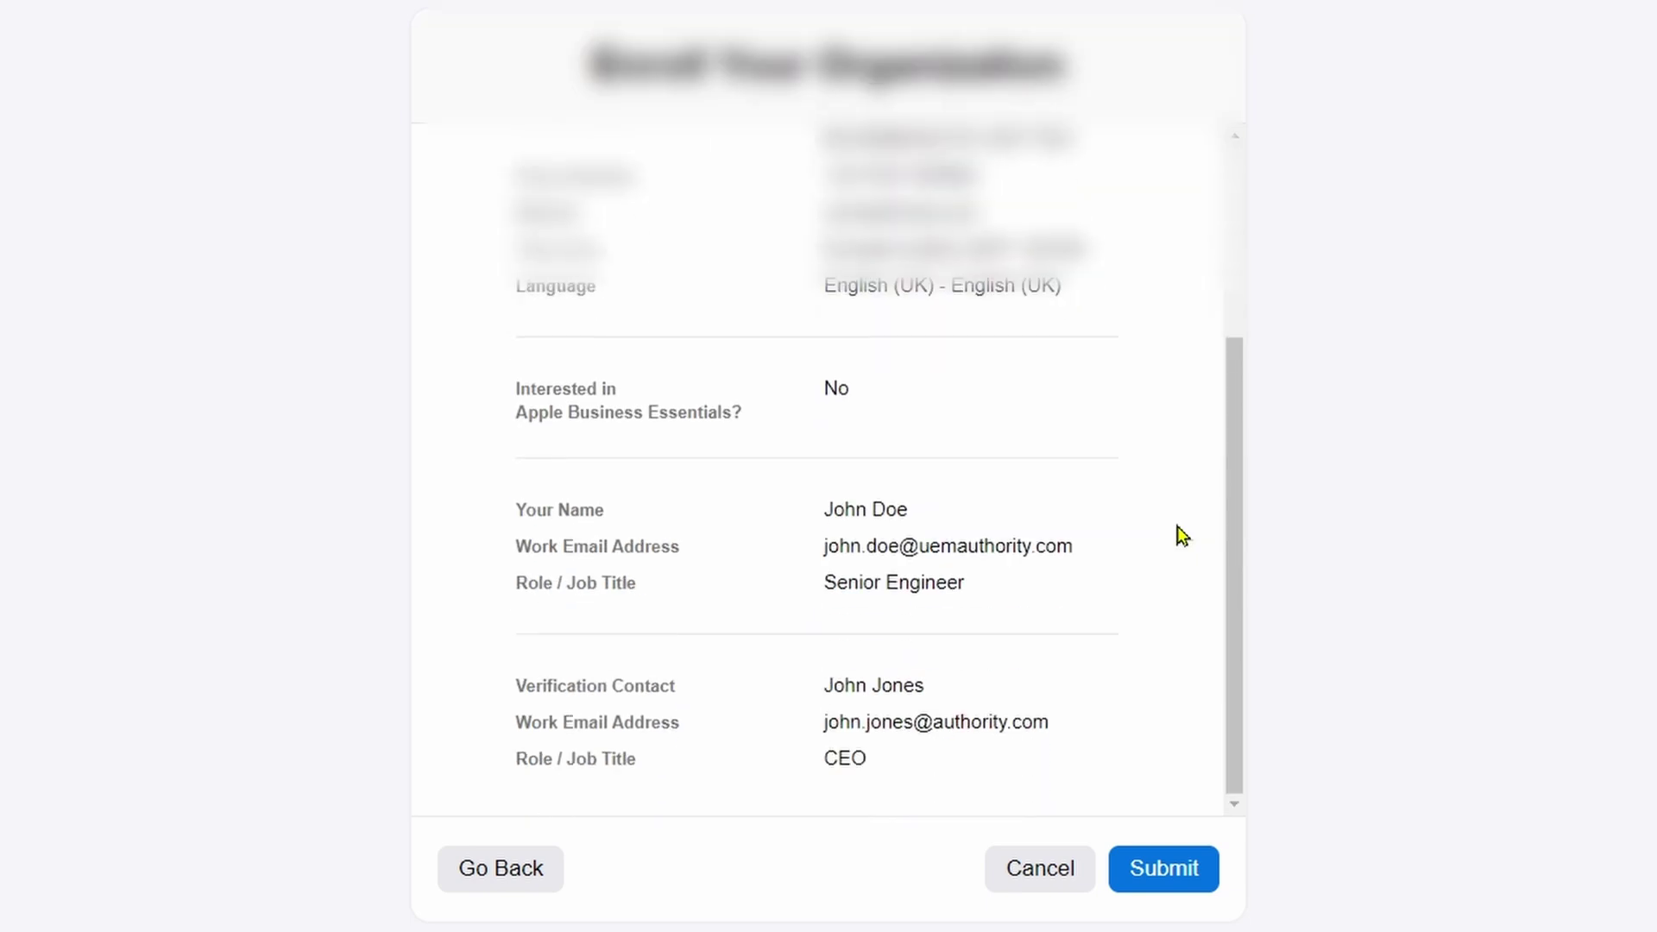